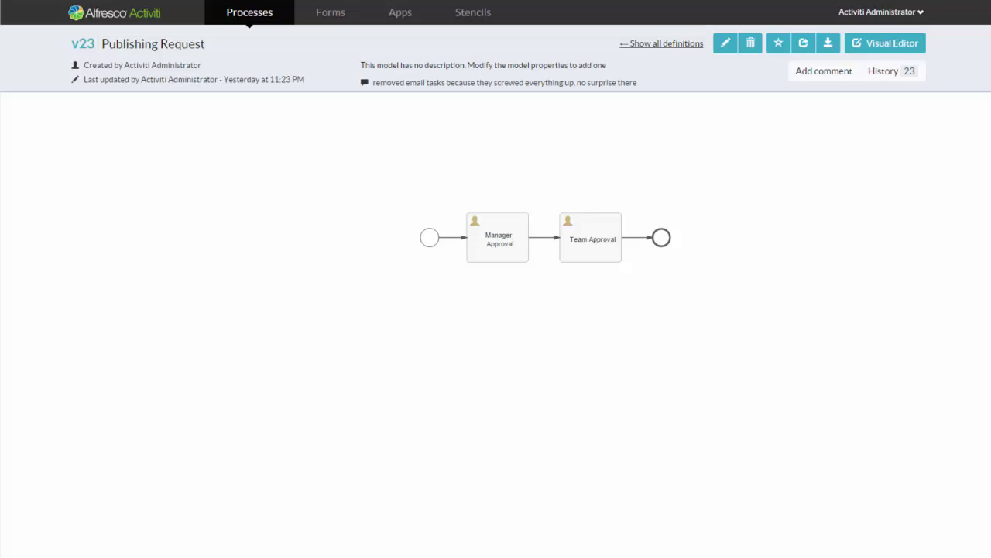
Open the Publishing Request process in the visual editor, where a trial user task is added below Manager Approval and deleted.
left_click(887, 48)
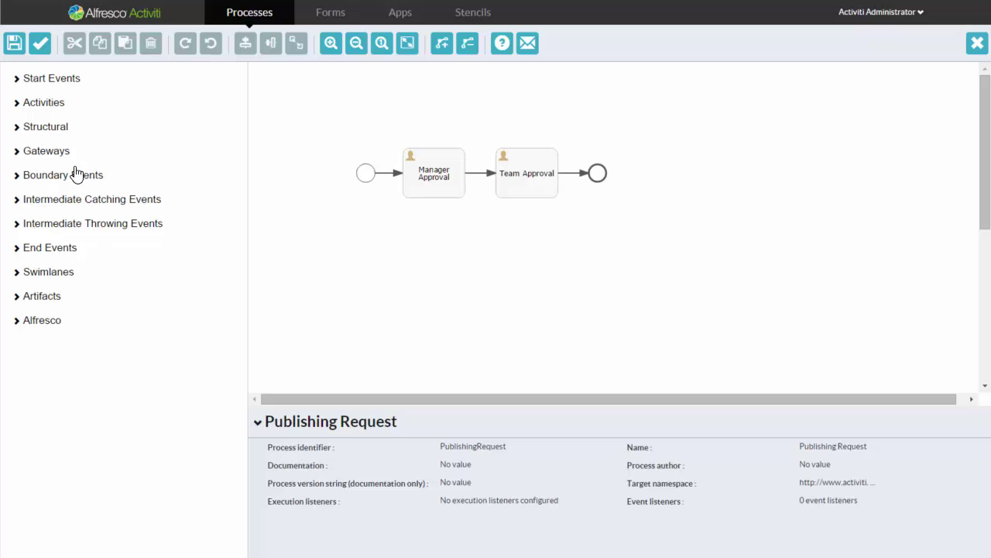
left_click(46, 105)
left_click_drag(58, 125, 451, 241)
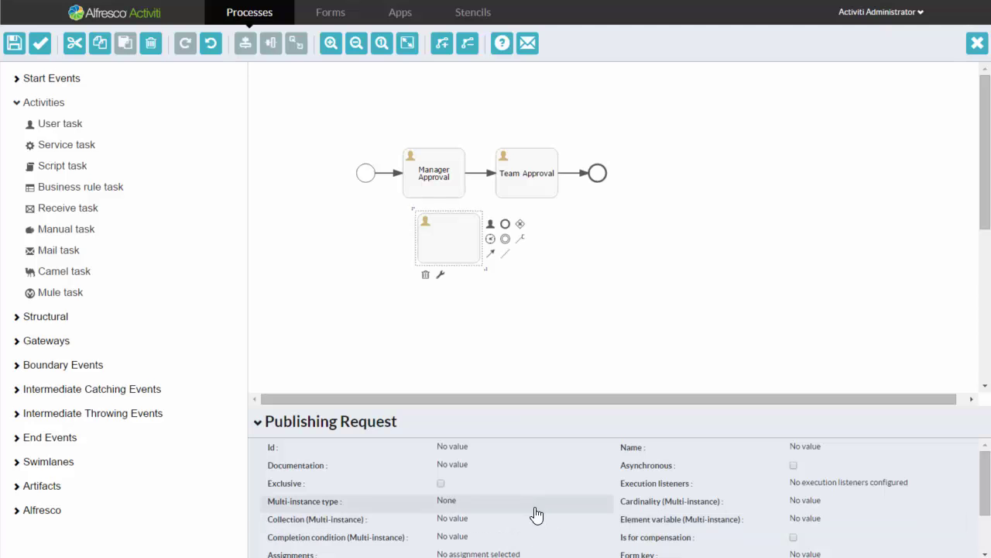
left_click(426, 275)
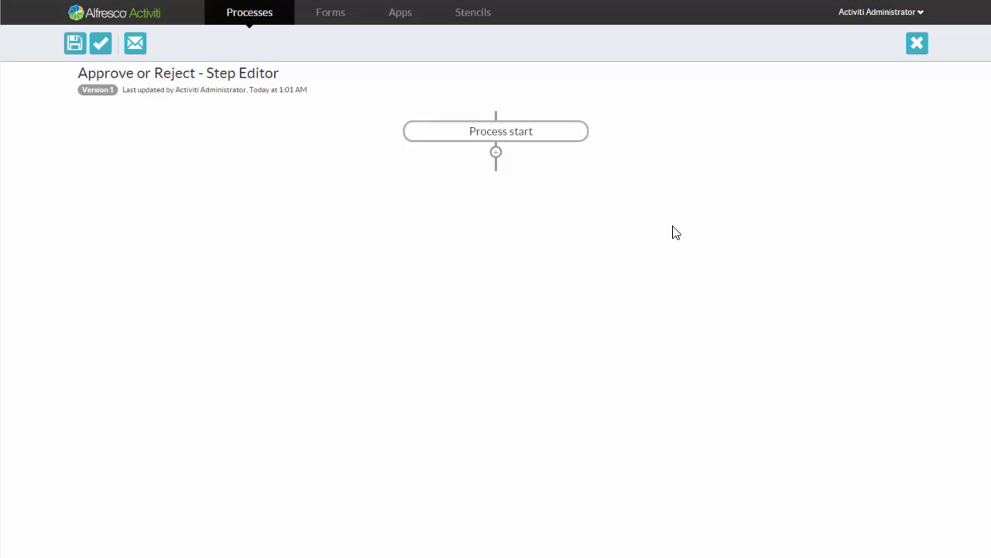
Set the process trigger to Started by User filling in form, using Publishing Request - Start Task as the start form.
left_click(521, 140)
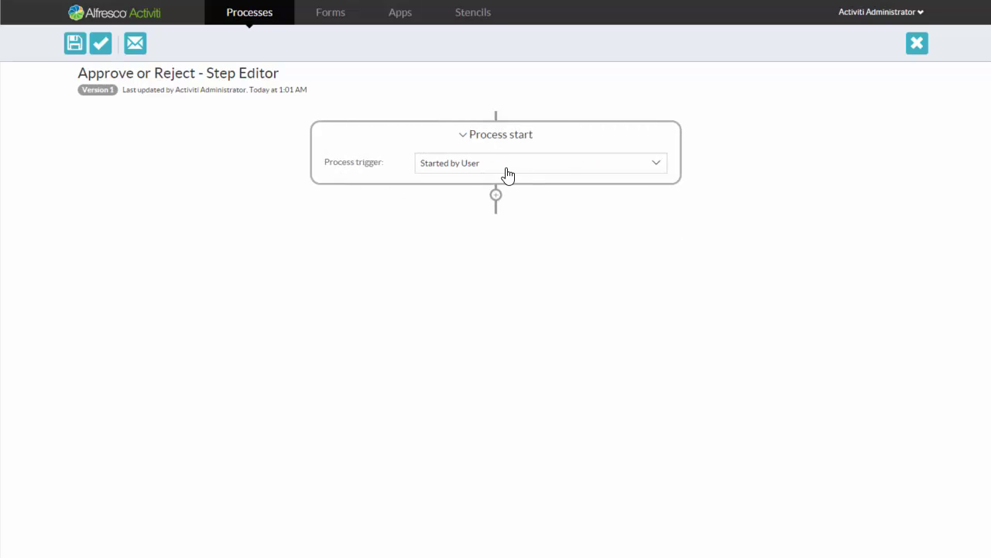
left_click(511, 172)
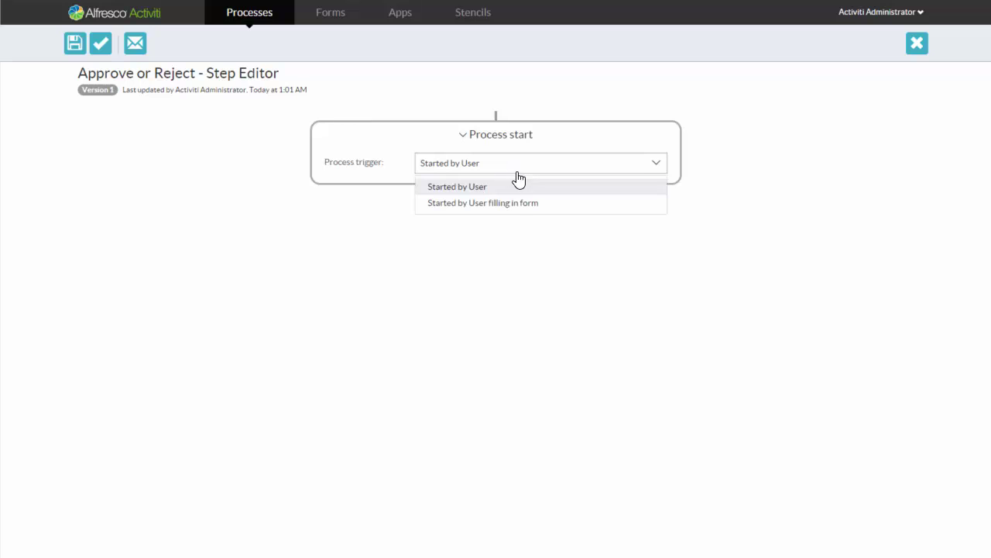
left_click(515, 203)
left_click(530, 210)
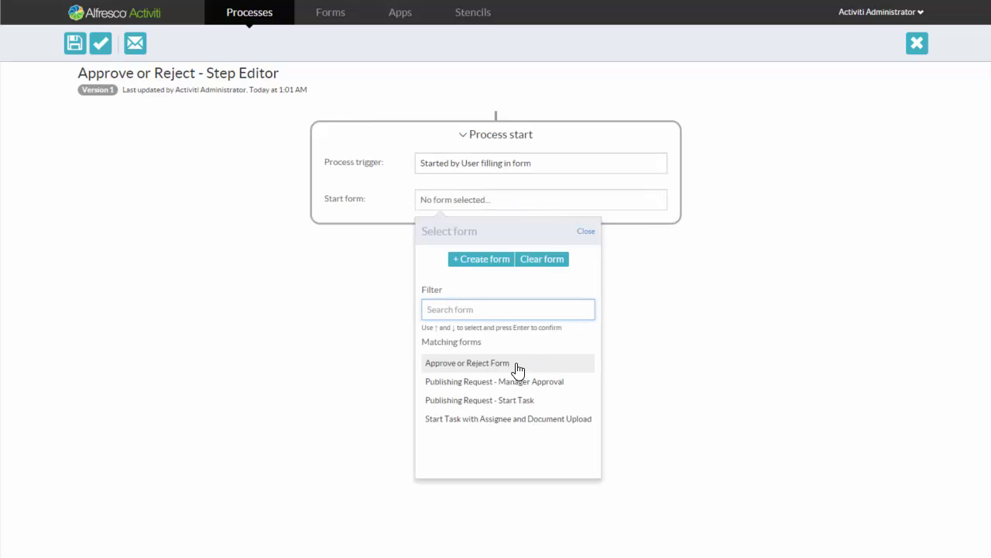
left_click(518, 403)
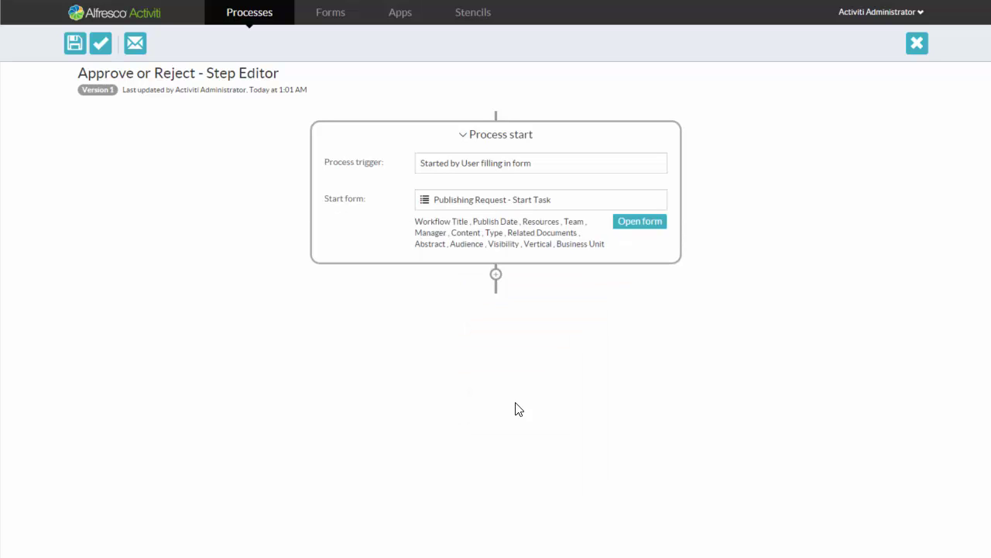
Add a human step after the process start, assign it to a single user and choose the assignee.
left_click(496, 276)
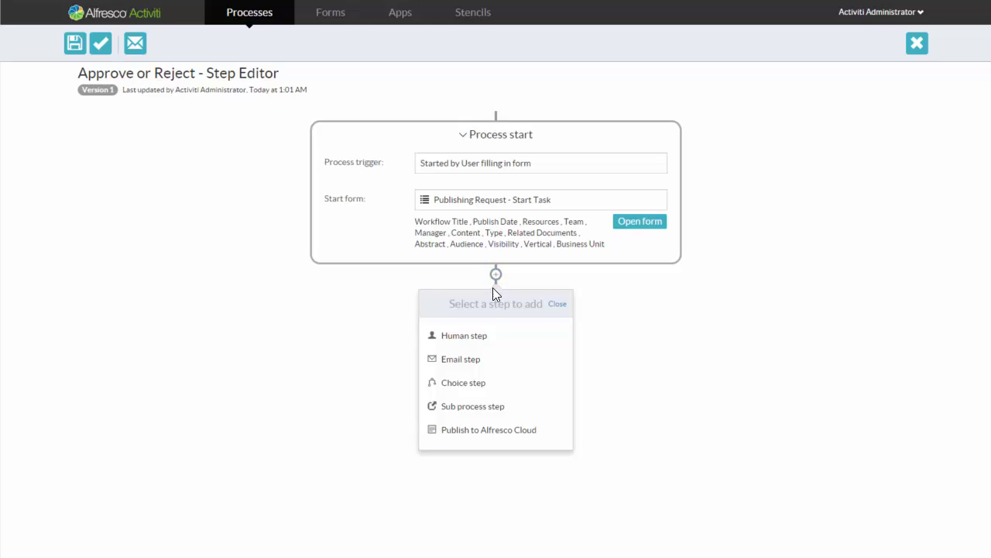
left_click(481, 335)
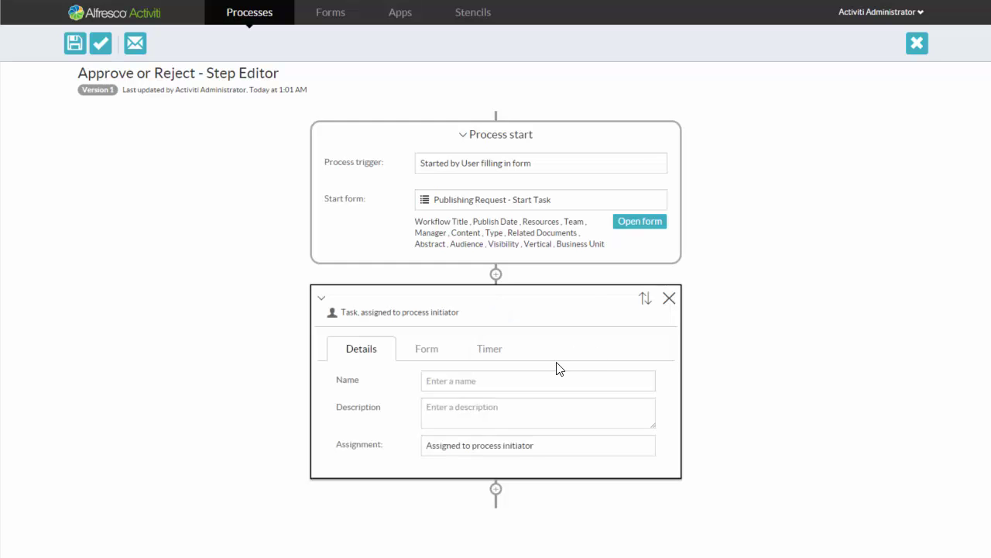
left_click(532, 457)
left_click(524, 486)
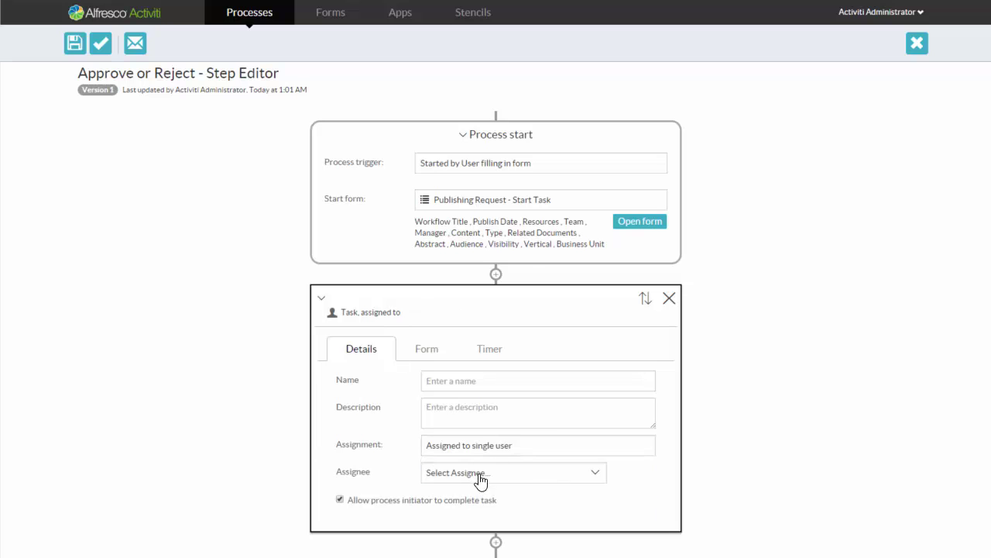
left_click(488, 477)
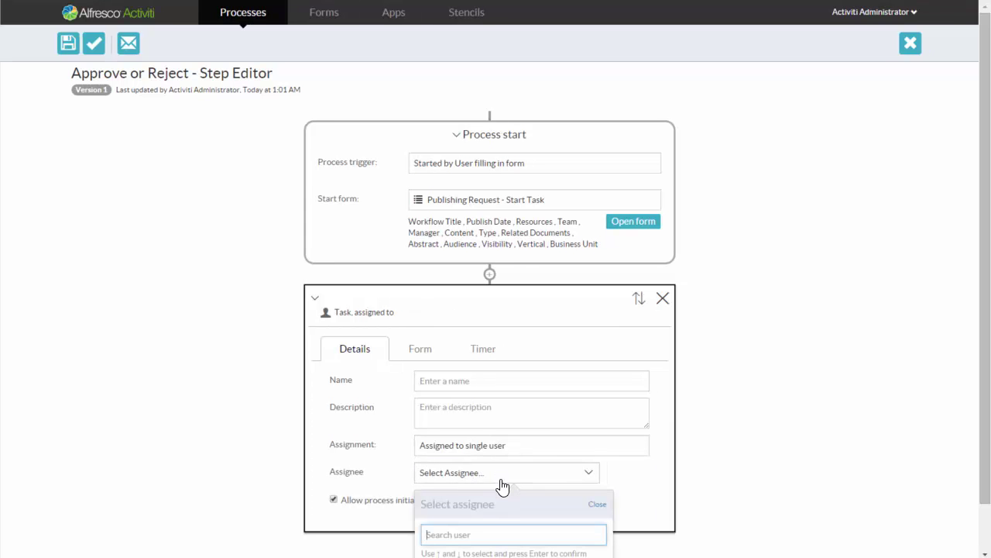
type("Chri")
left_click(459, 482)
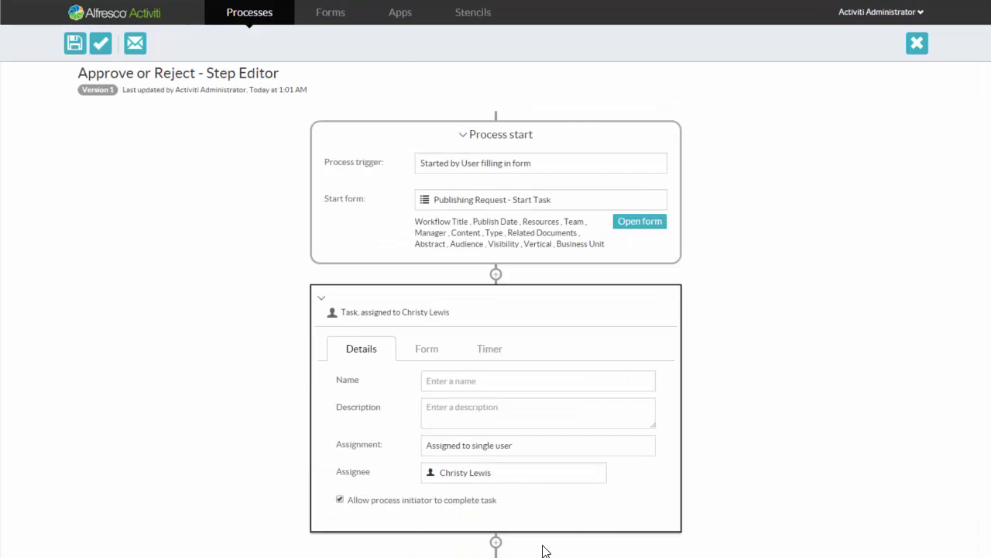
Attach the Approve or Reject Form to the human step.
scroll(749, 491, "down", 3)
scroll(749, 491, "down", 1)
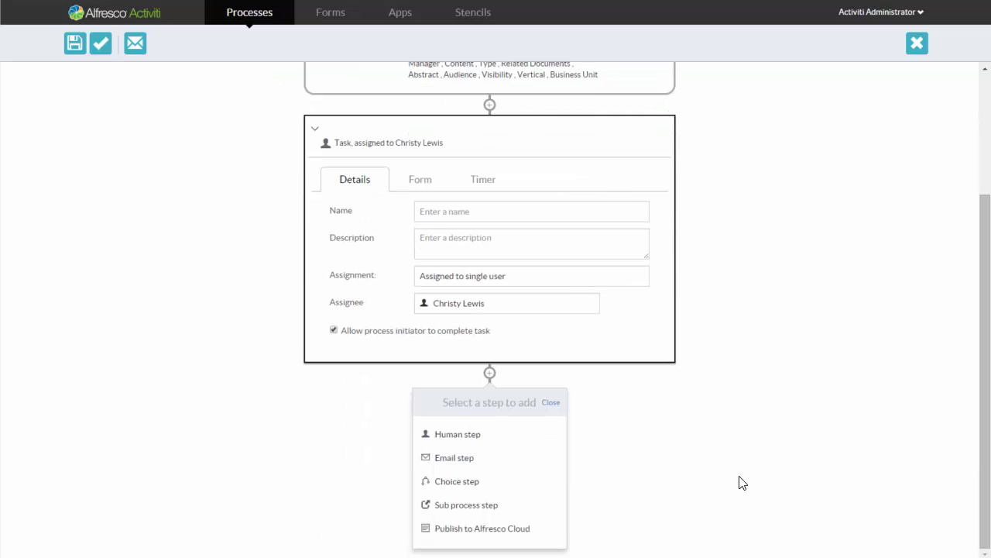
left_click(425, 186)
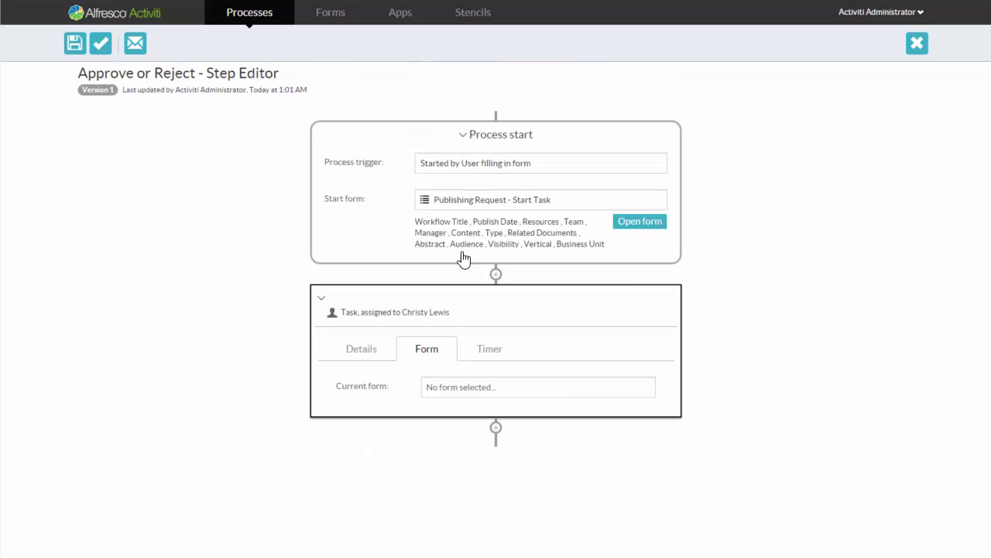
left_click(471, 391)
scroll(503, 465, "down", 1)
left_click(478, 486)
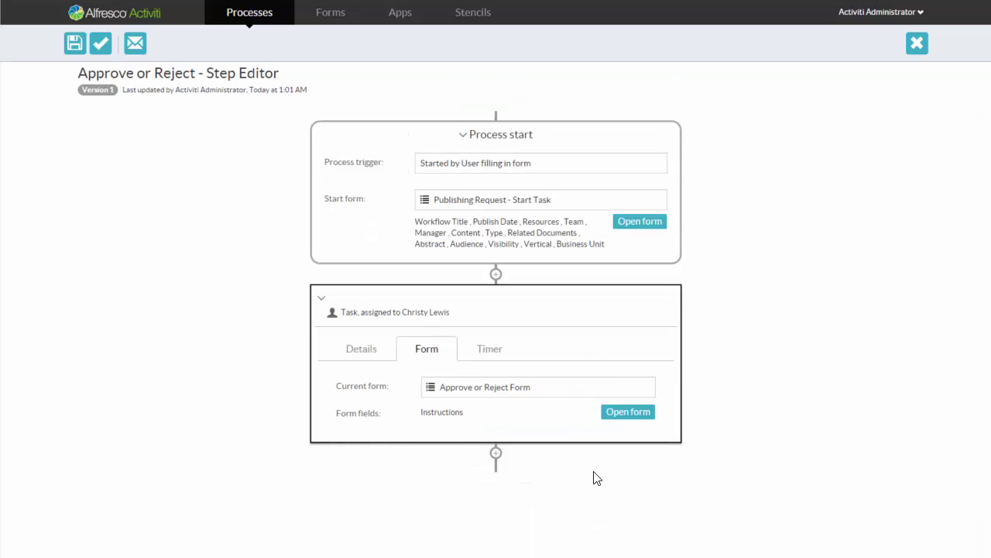
Add an email step after the human step with the subject "You item has been approved".
left_click(496, 453)
scroll(500, 474, "down", 1)
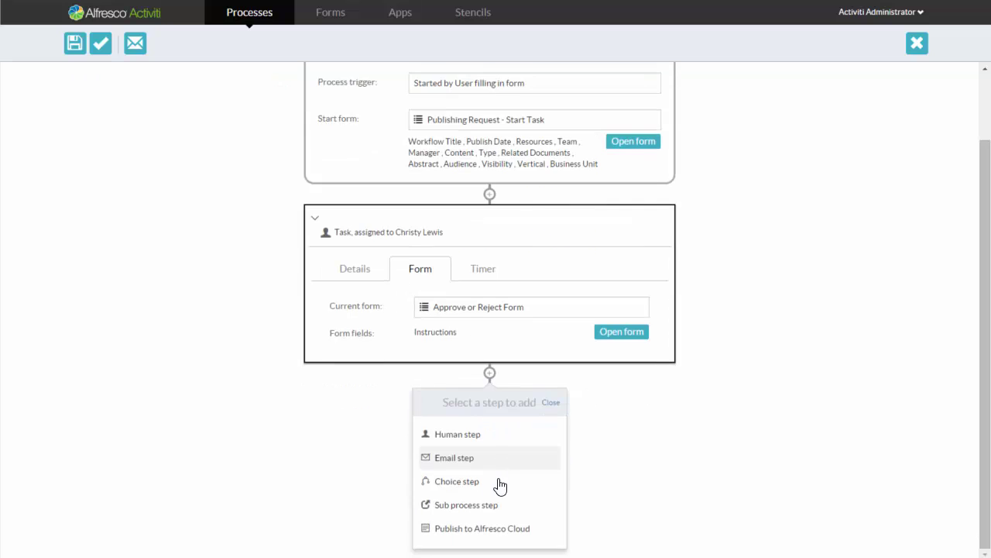
left_click(454, 458)
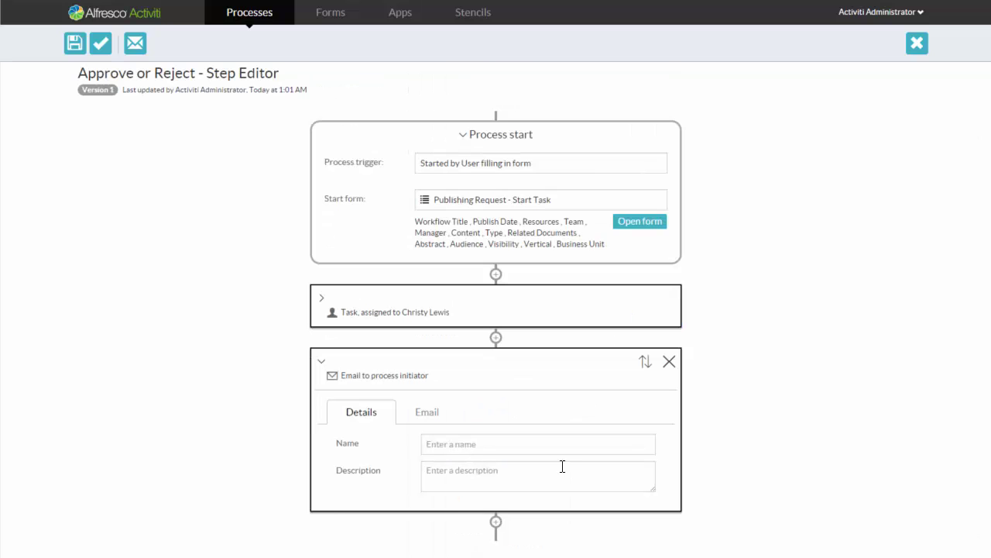
left_click(436, 420)
scroll(531, 436, "down", 1)
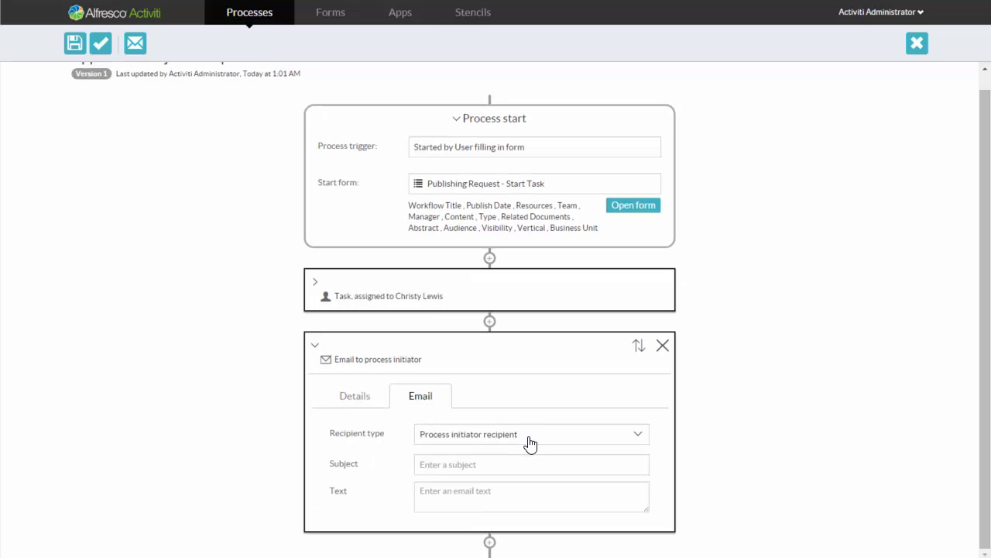
left_click(515, 463)
type("You item")
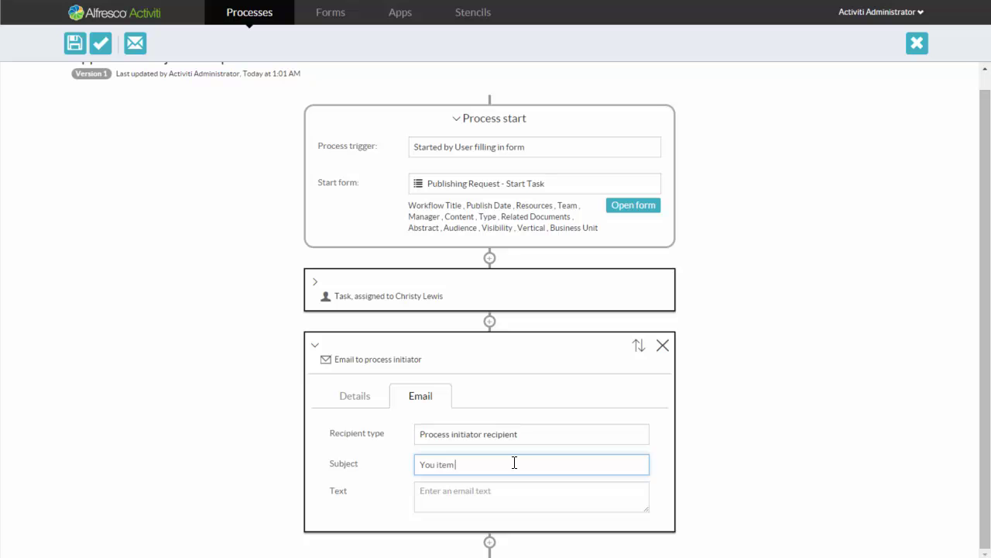
type(" has been approved")
Copy the email step's subject, "You item has been approved", into its text as the message body.
left_click(517, 498)
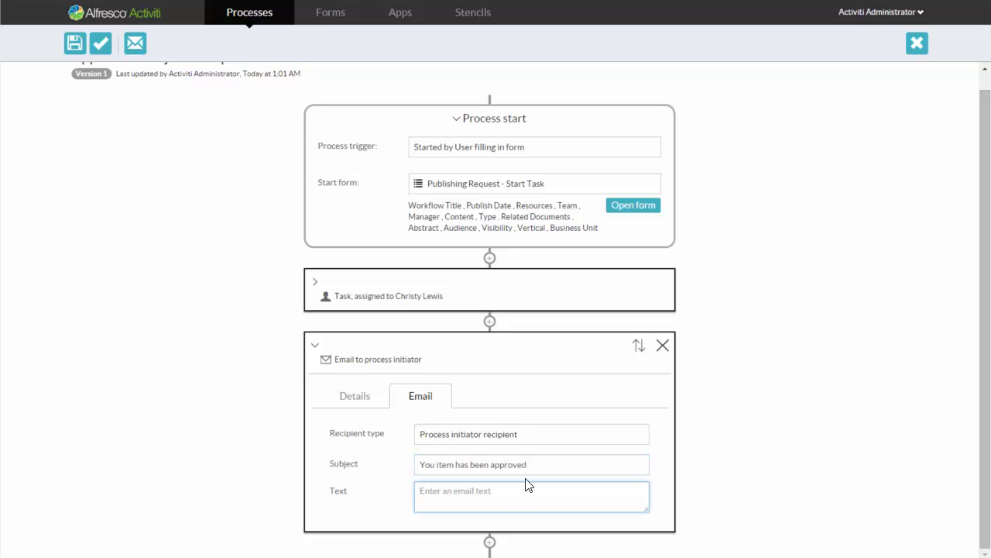
left_click_drag(534, 466, 394, 473)
key("ctrl+c")
left_click(480, 493)
key("ctrl+v")
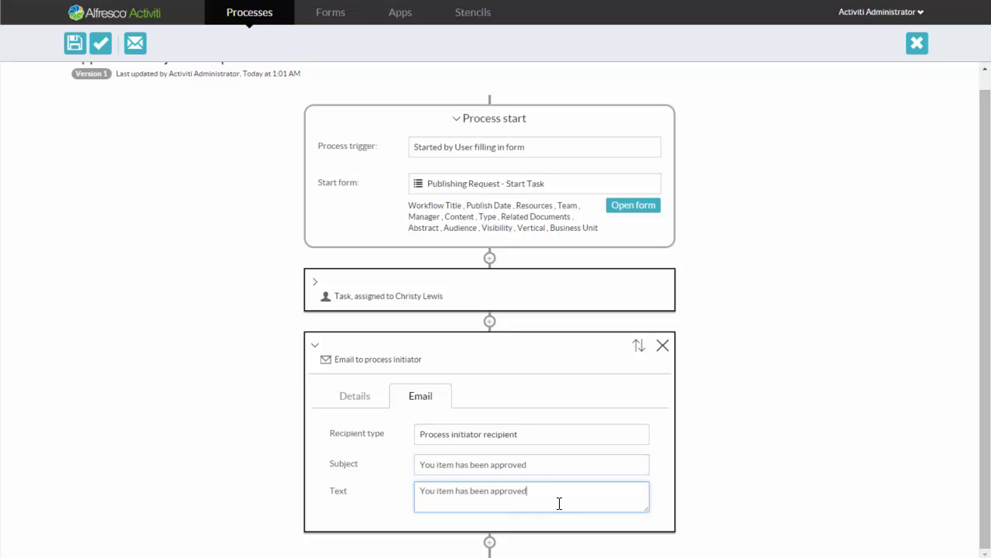
Validate the Approve or Reject - Step Editor model and save it as a new version, closing the editor.
left_click(105, 50)
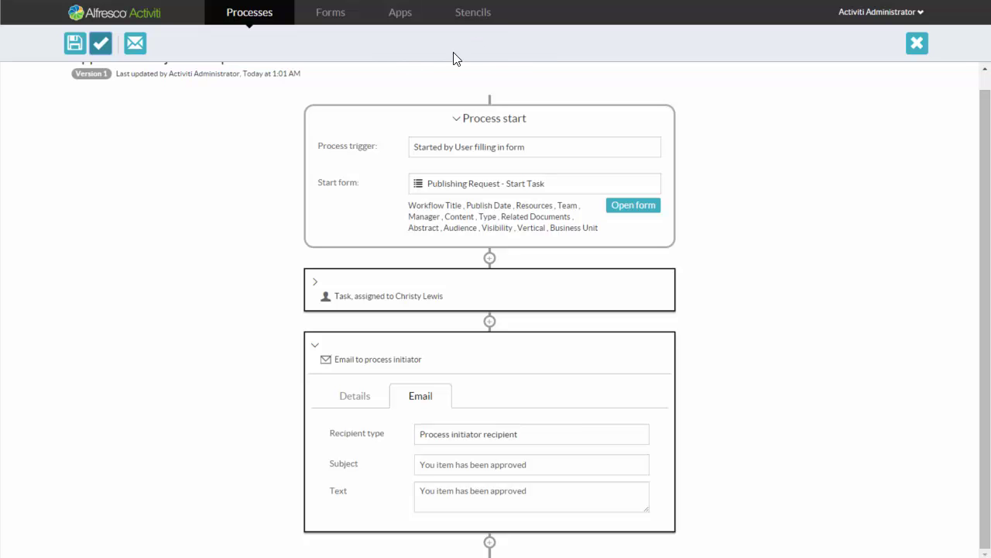
left_click(75, 47)
left_click(485, 268)
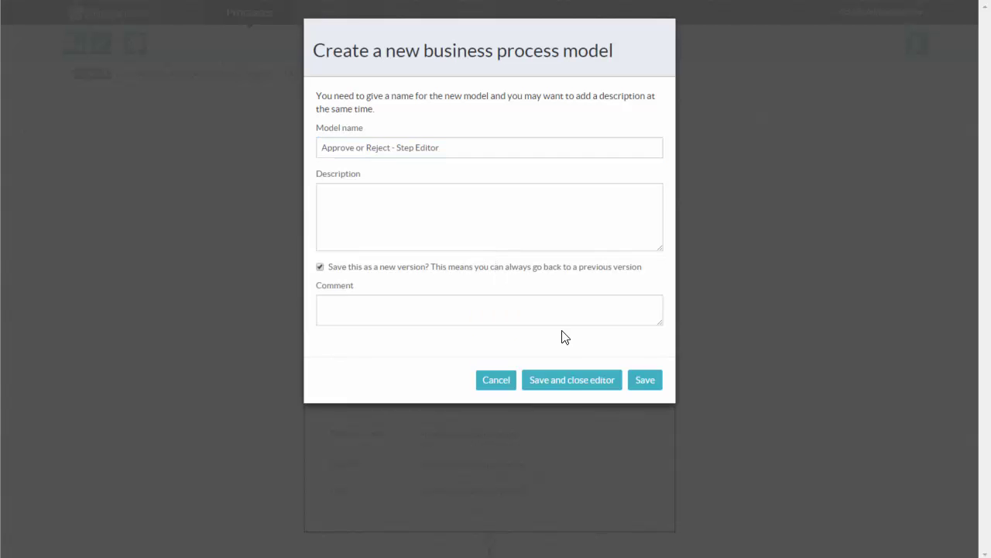
left_click(577, 378)
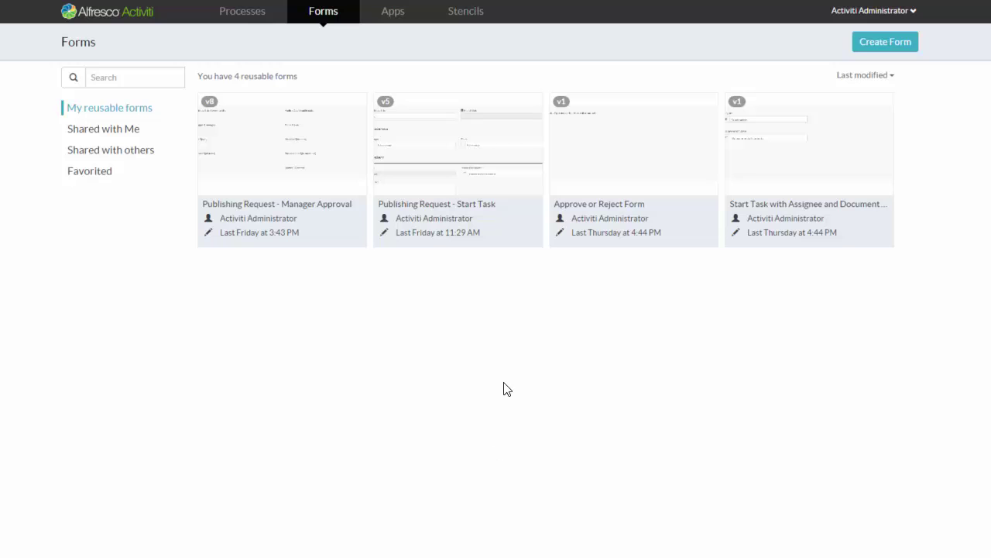
Open the Publishing Request - Start Task form and review its fields.
left_click(448, 235)
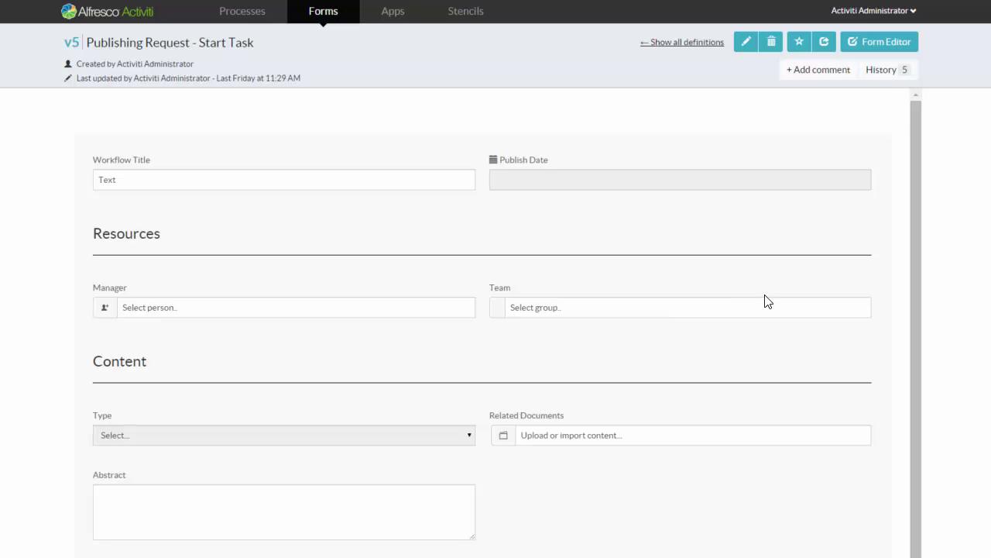
scroll(767, 302, "down", 1)
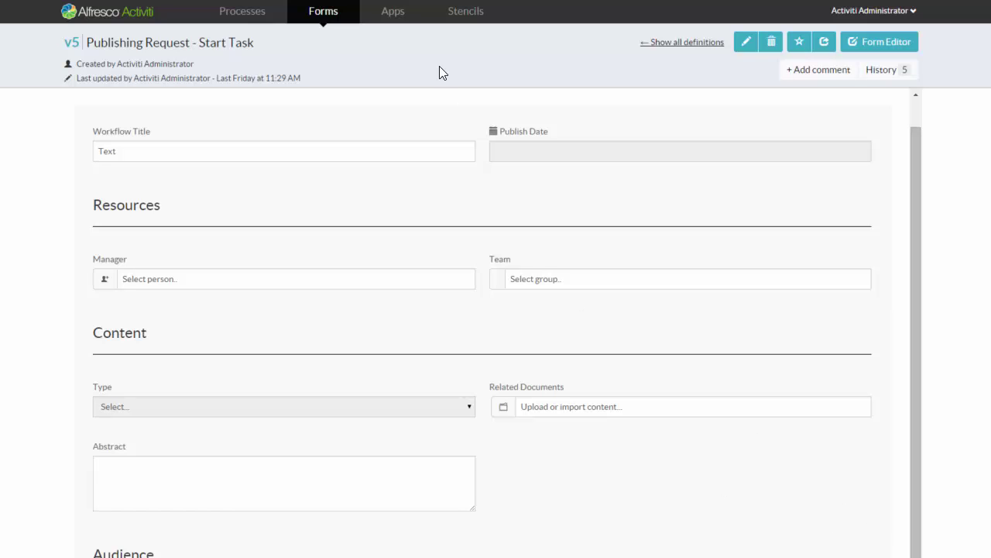
Create an app definition named Publishing Workflows and include the Publishing Request model in it.
left_click(398, 21)
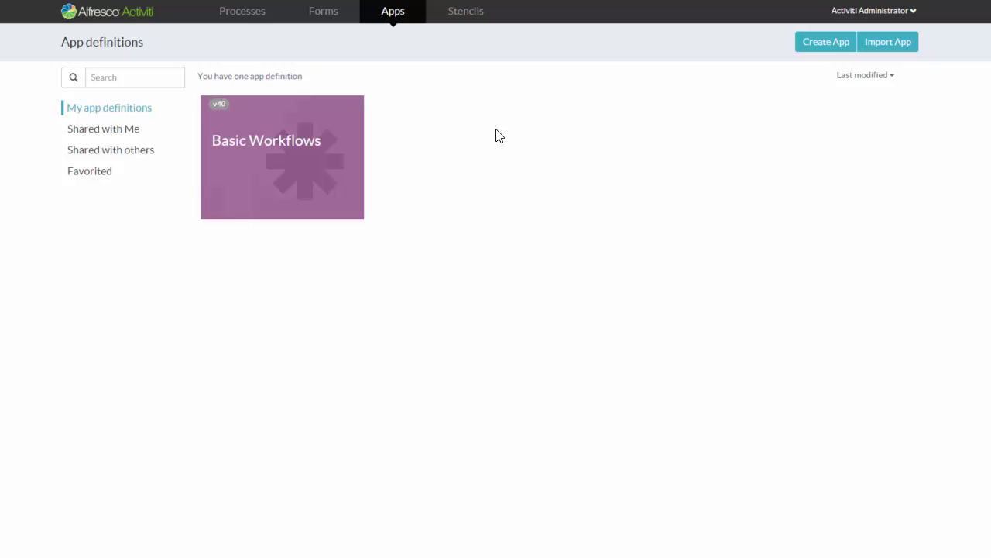
left_click(810, 45)
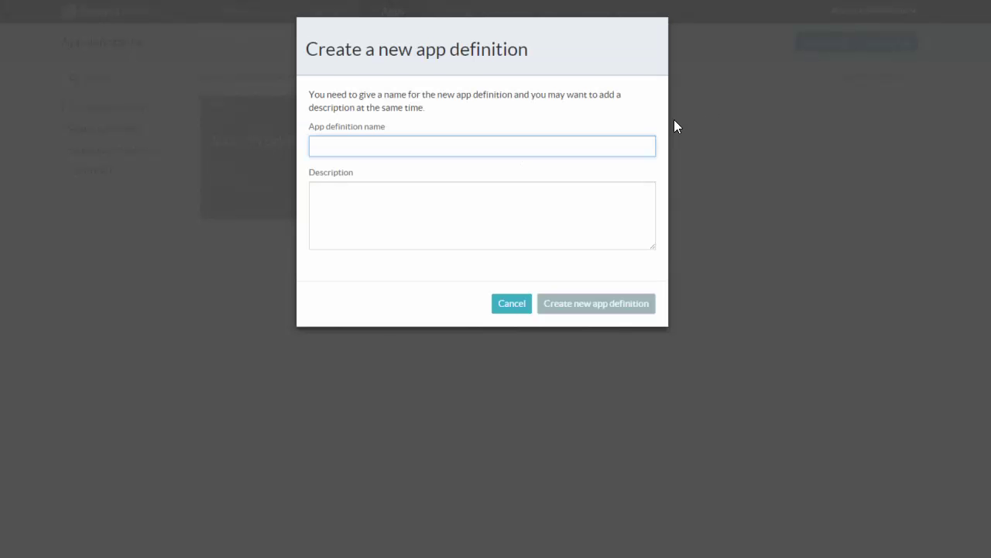
type("Publishing Workflows")
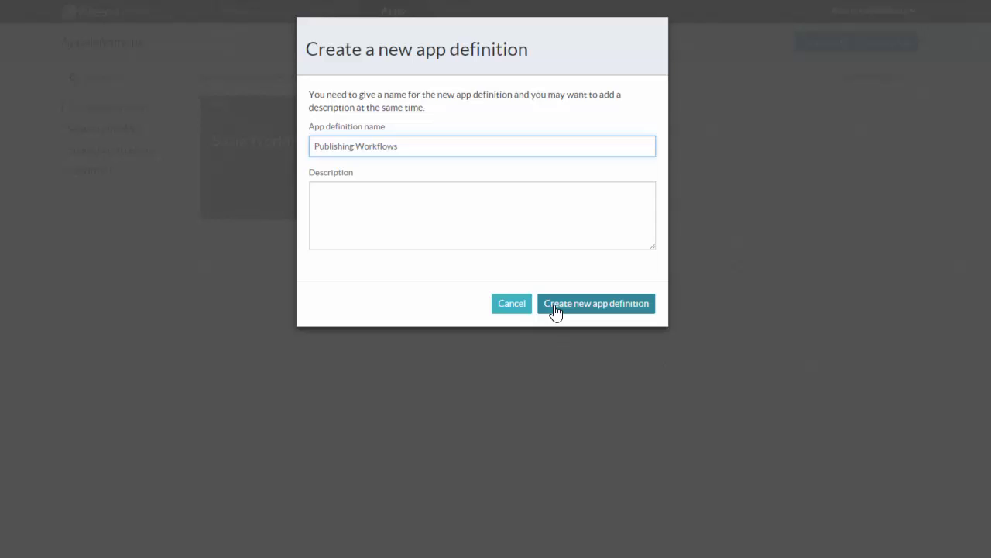
left_click(554, 307)
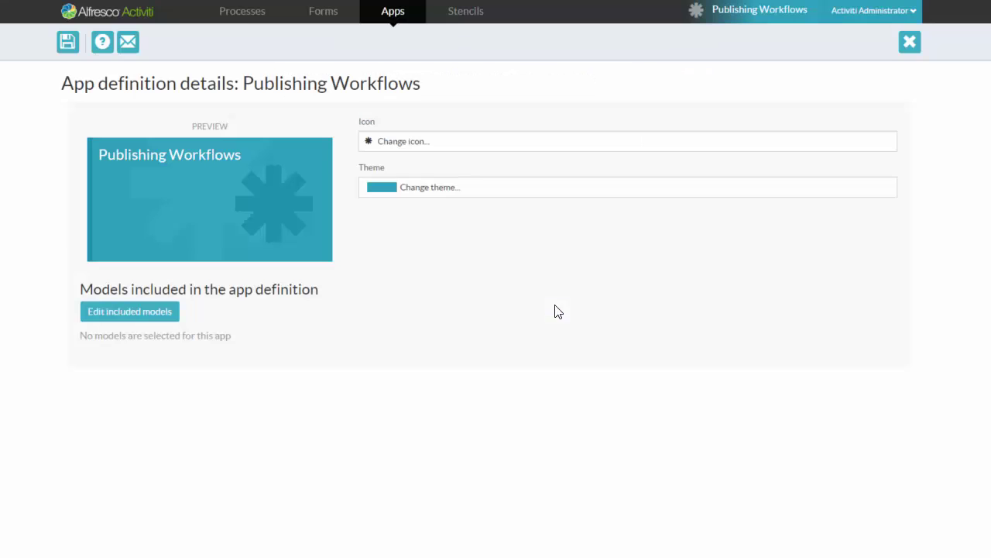
left_click(166, 314)
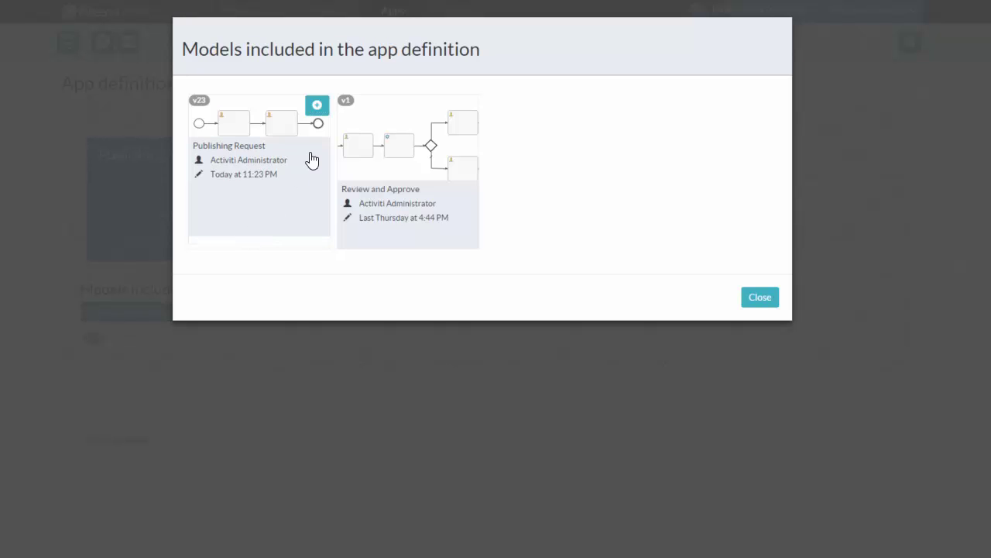
left_click(762, 297)
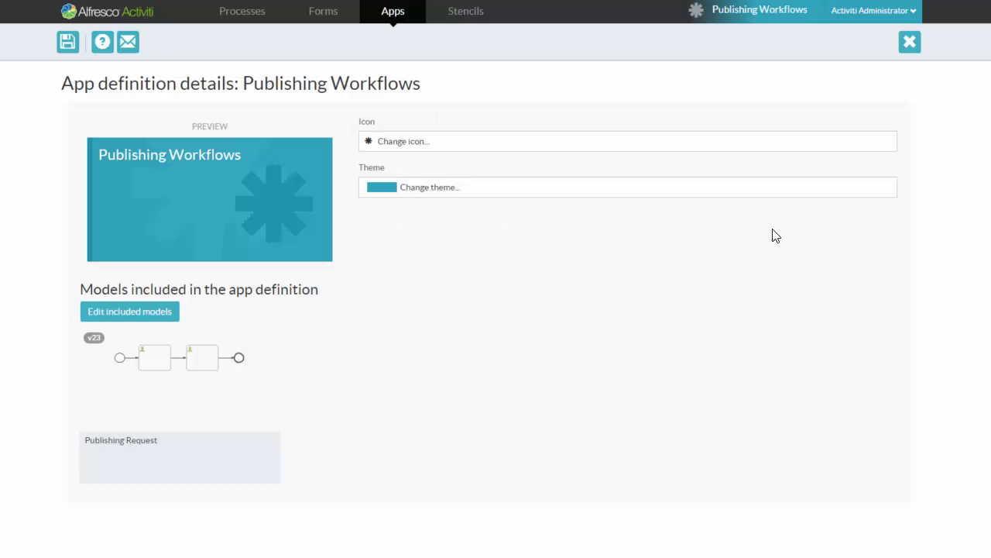
Save the Publishing Workflows app definition with publishing enabled and close its editor.
left_click(69, 50)
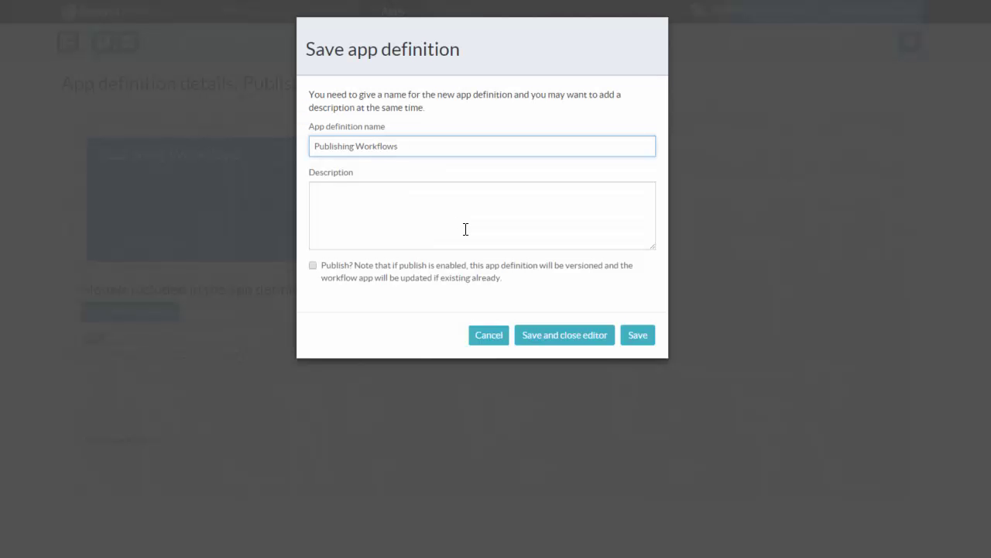
left_click(314, 267)
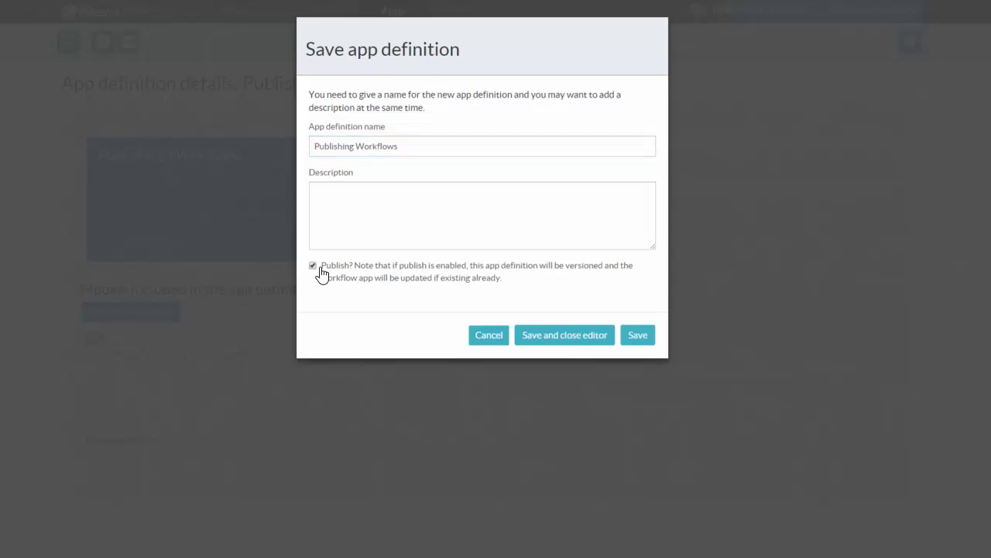
left_click(566, 336)
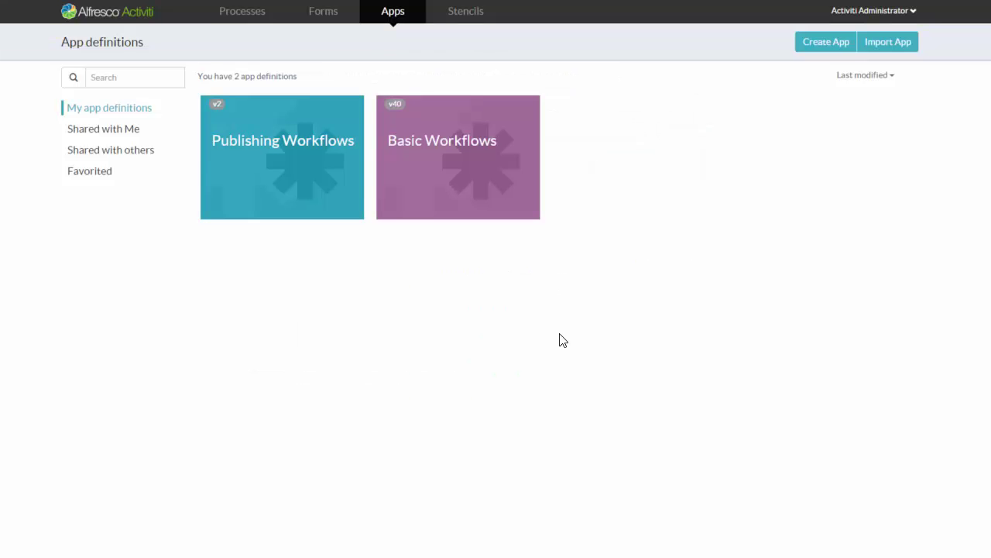
Share the Publishing Workflows app definition with the Publishing Request Users, Publishing Request Owners and Publishing Request Managers groups.
mouse_move(286, 194)
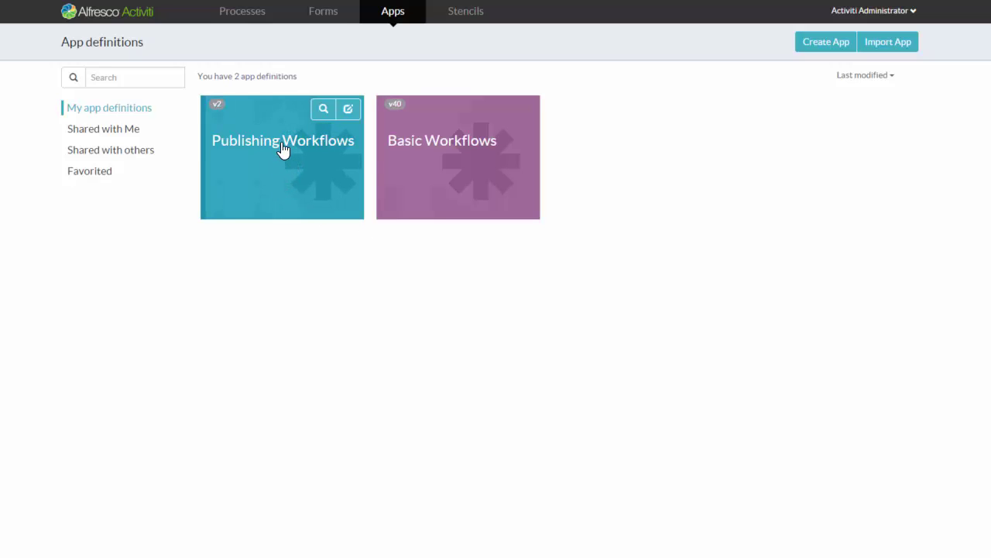
left_click(283, 149)
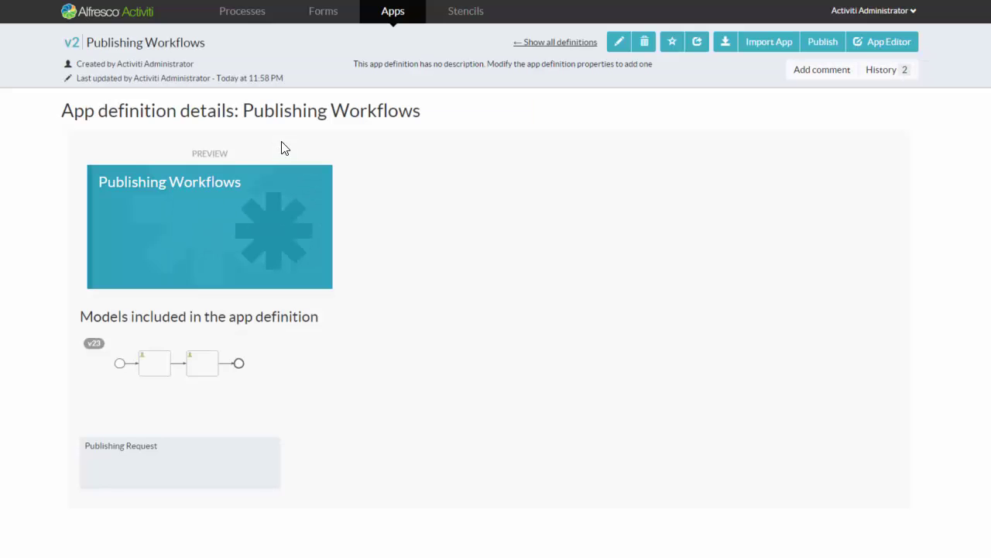
left_click(700, 47)
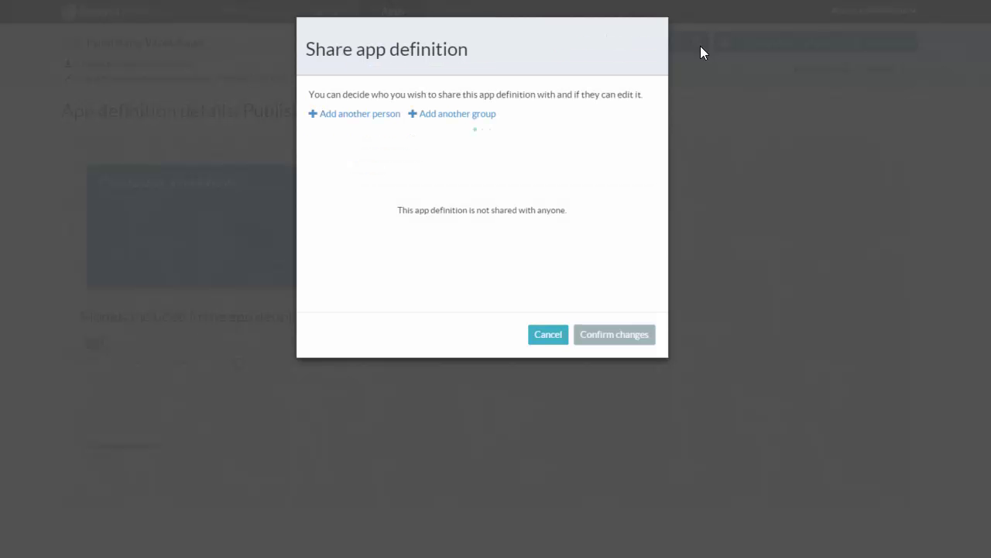
left_click(443, 116)
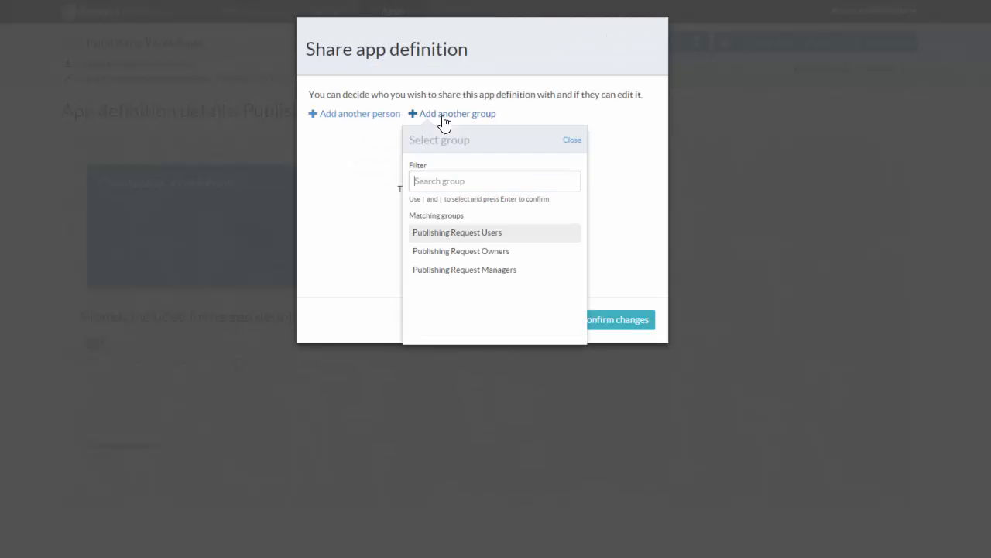
left_click(490, 233)
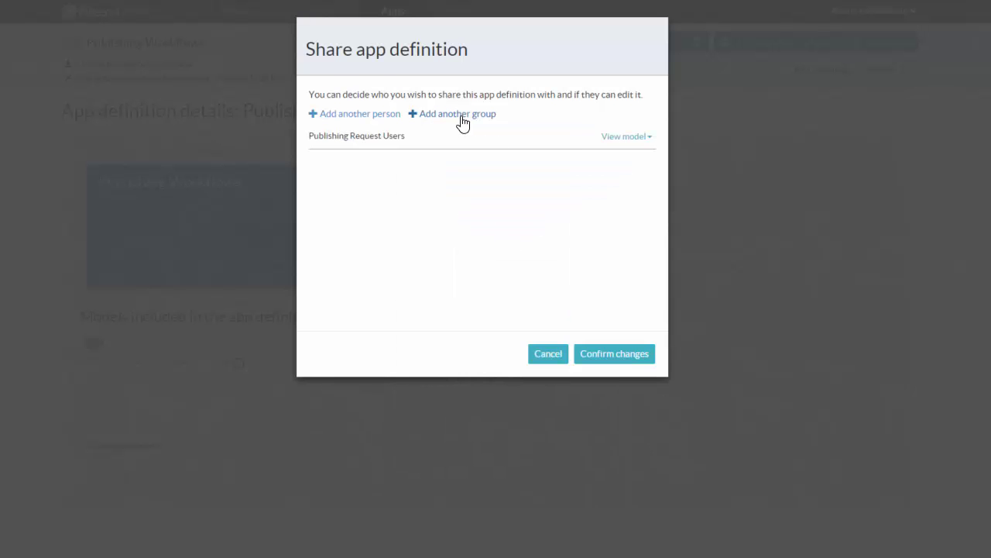
left_click(464, 121)
left_click(491, 250)
left_click(455, 122)
left_click(476, 267)
left_click(627, 355)
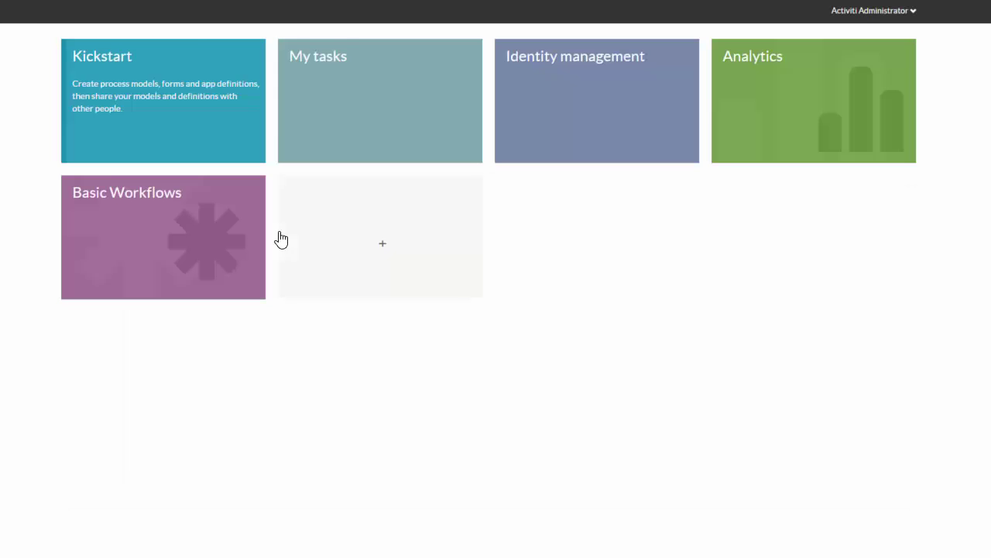
Add the Publishing Workflows app to the administrator's landing page and deploy it.
left_click(385, 246)
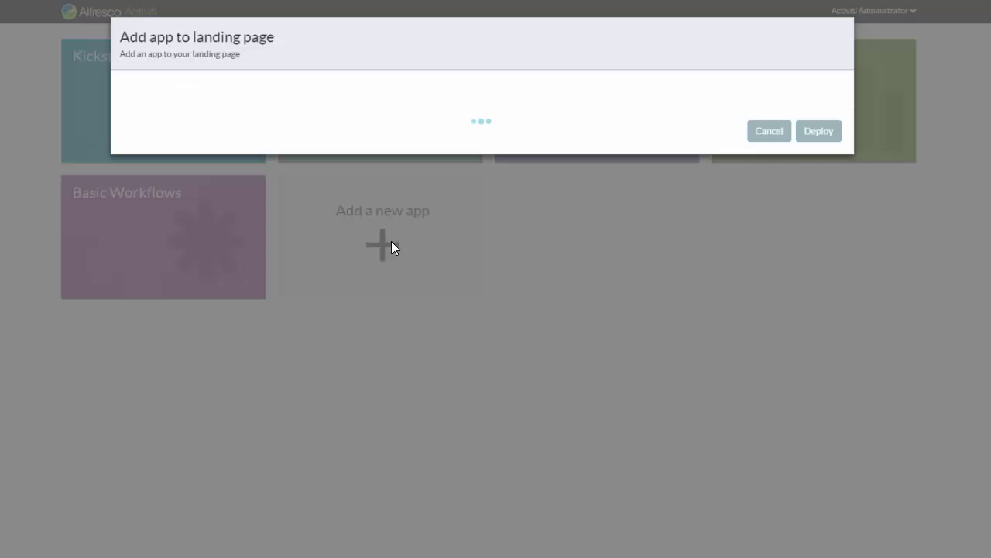
left_click(209, 182)
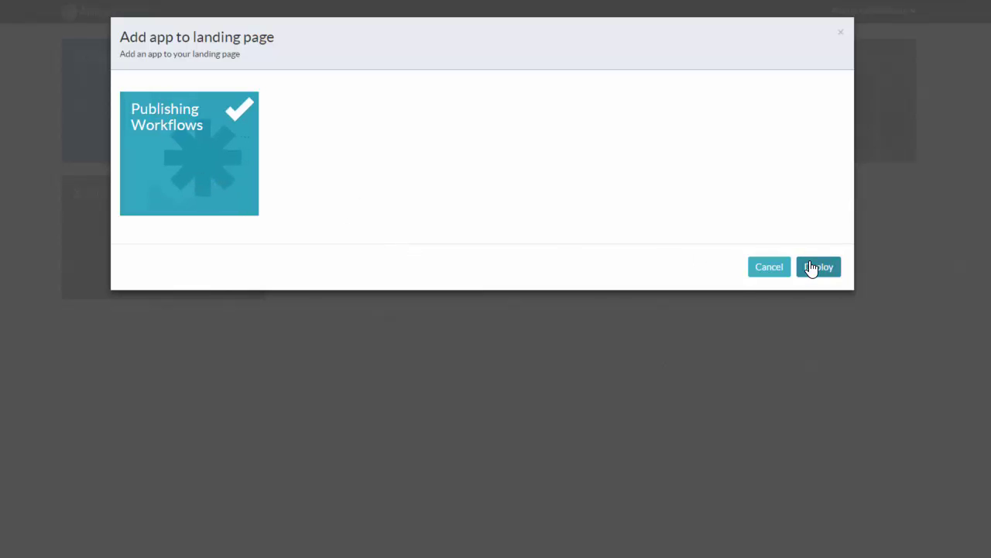
left_click(810, 267)
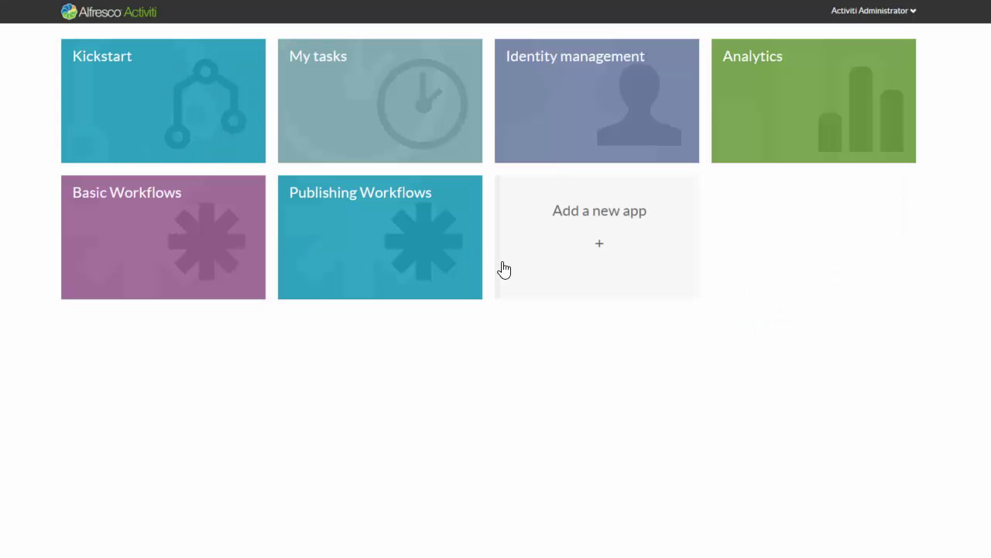
Begin a Publishing Request process in Publishing Workflows, with workflow title March Press Release and publish date 02-03-2015.
left_click(389, 248)
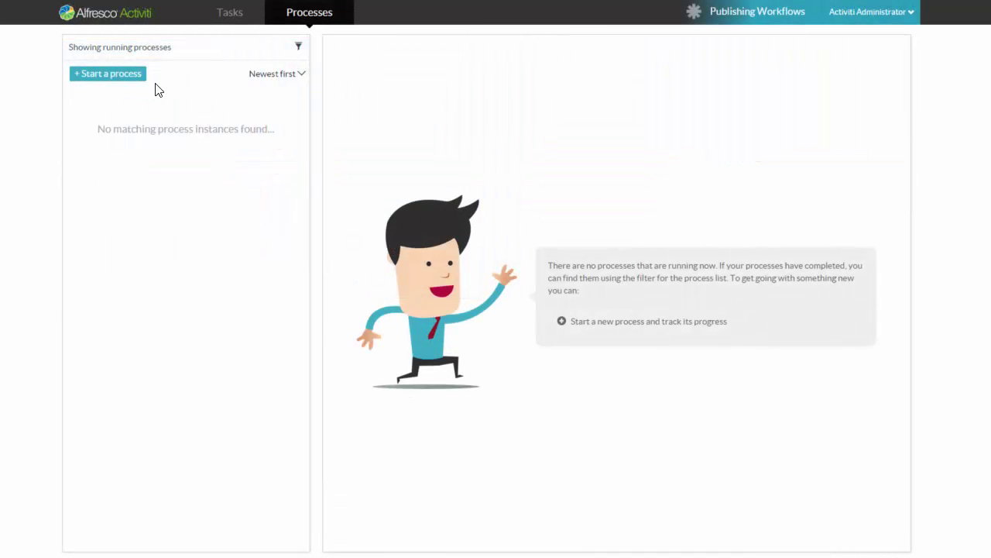
left_click(133, 76)
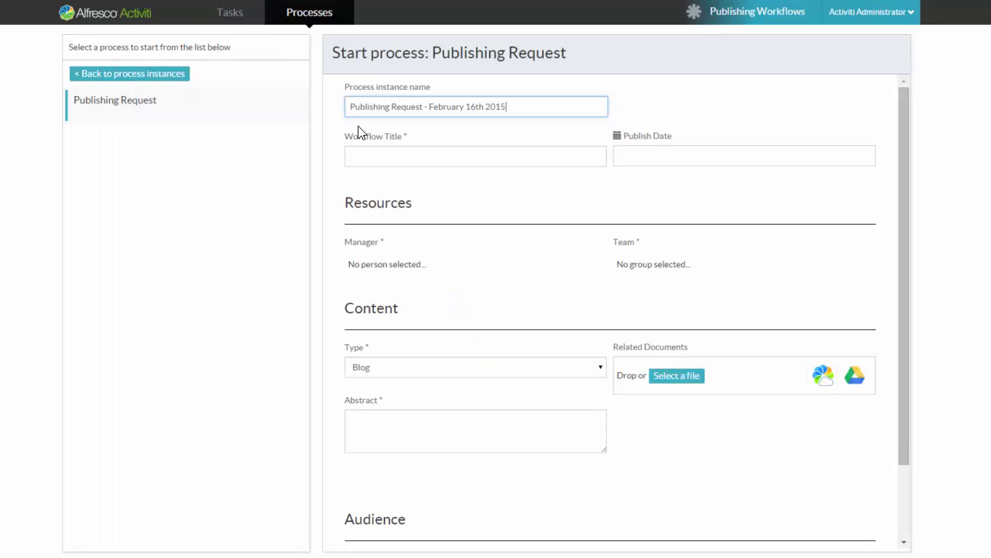
left_click(376, 152)
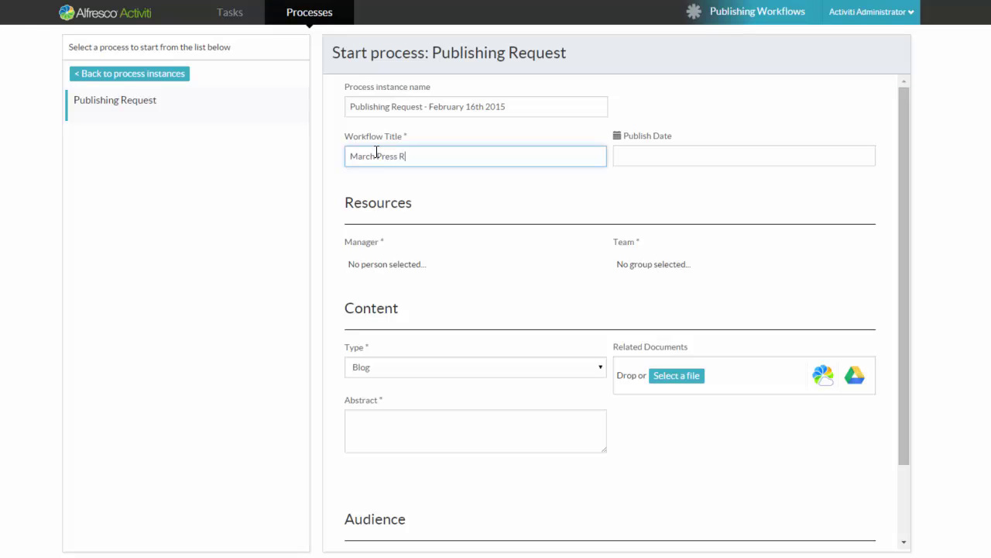
left_click(632, 157)
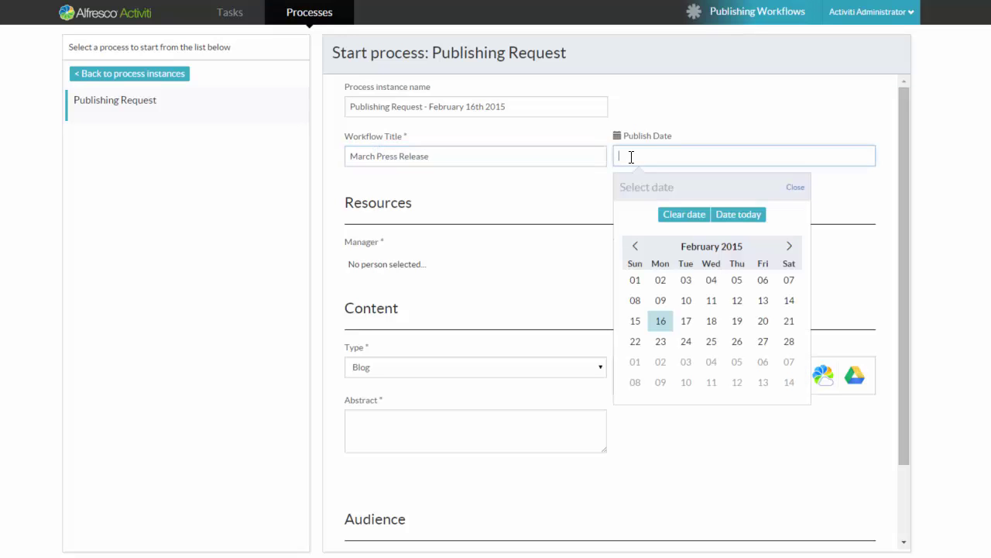
left_click(661, 364)
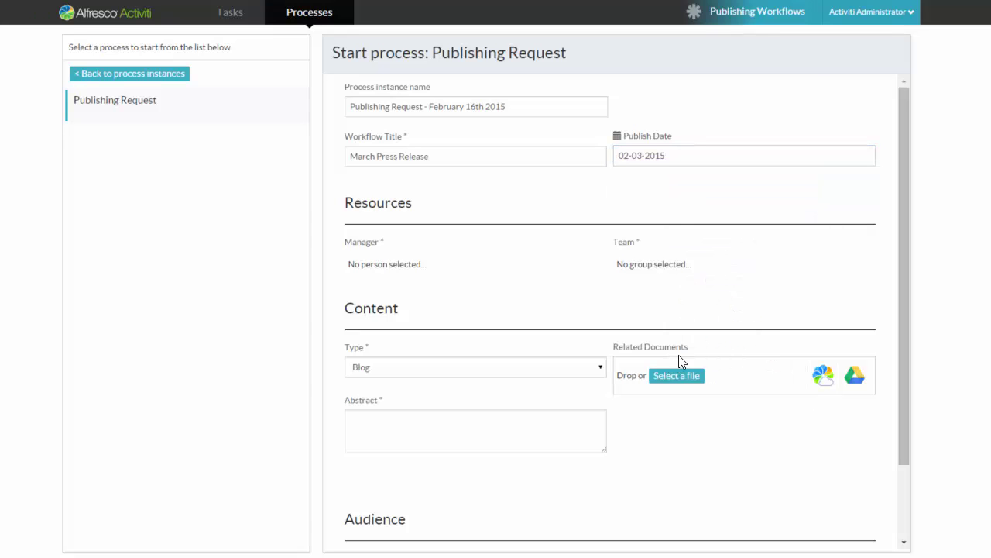
Assign the manager by searching for the person's name, and choose Publishing Request Managers as the team.
left_click(383, 266)
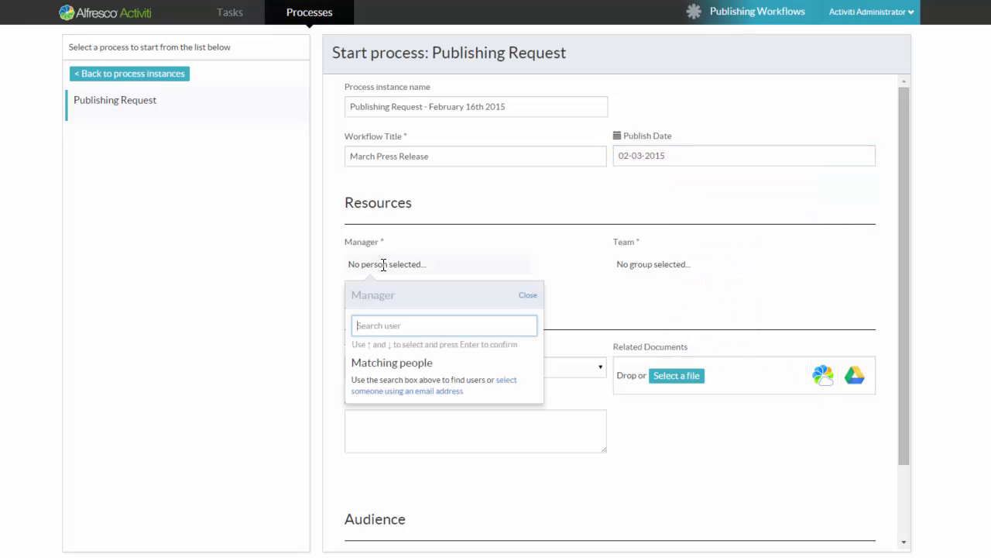
type("Christy")
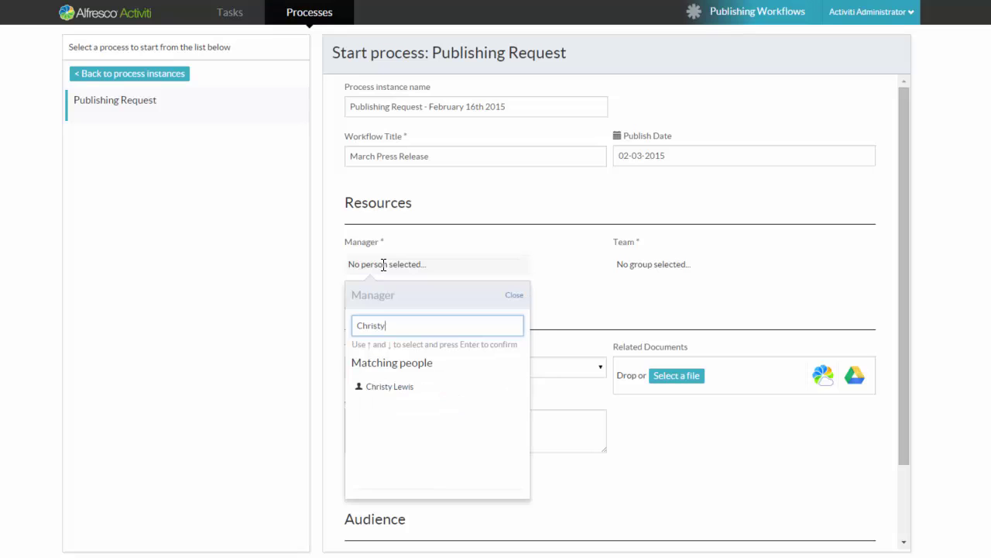
left_click(391, 391)
left_click(641, 264)
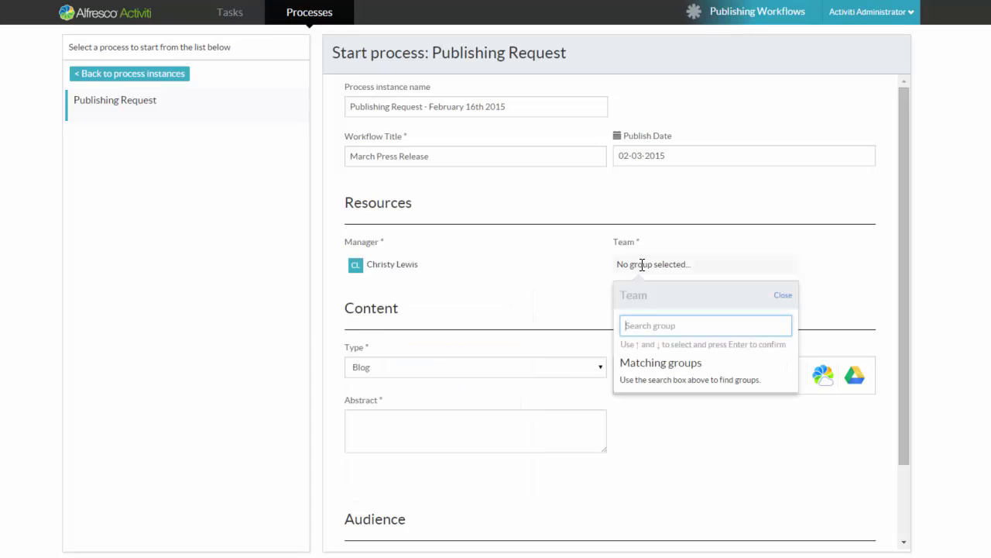
type("Mana")
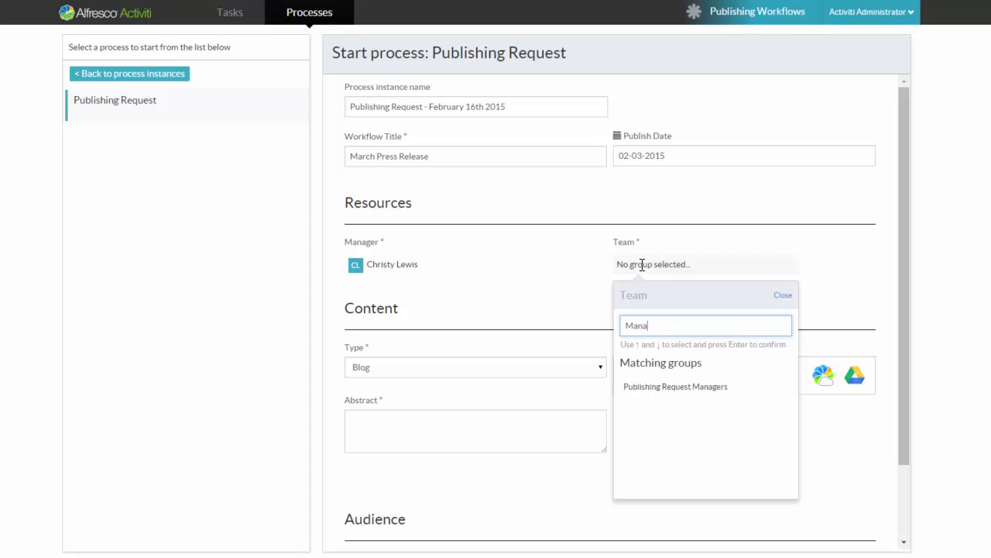
left_click(678, 391)
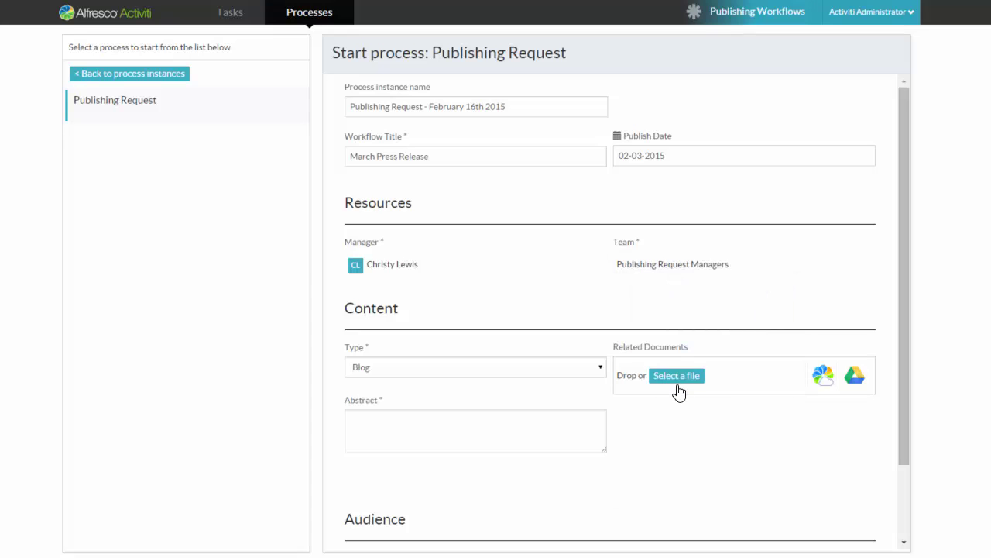
Set the content type to Press Release and enter the abstract "March press release for TSG".
left_click(578, 370)
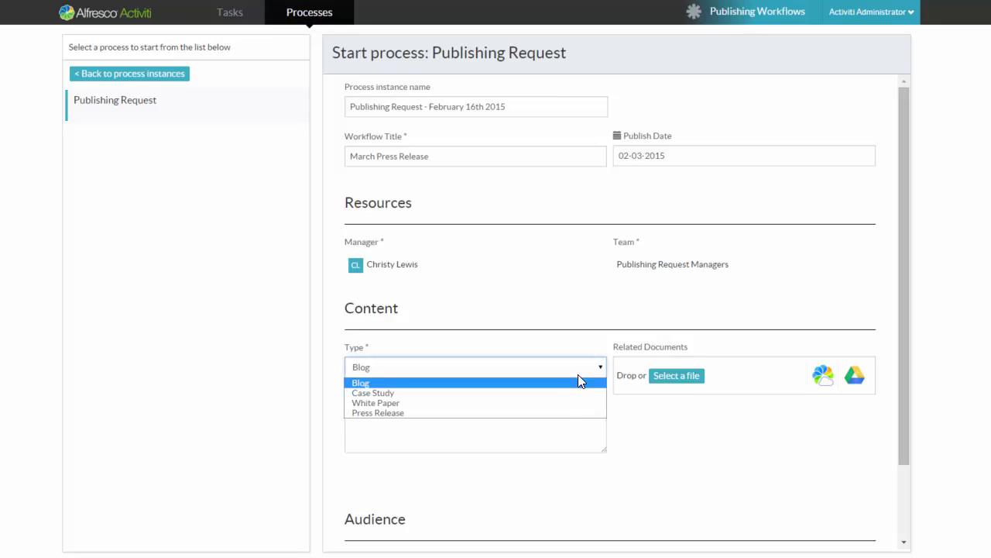
left_click(567, 412)
left_click(489, 424)
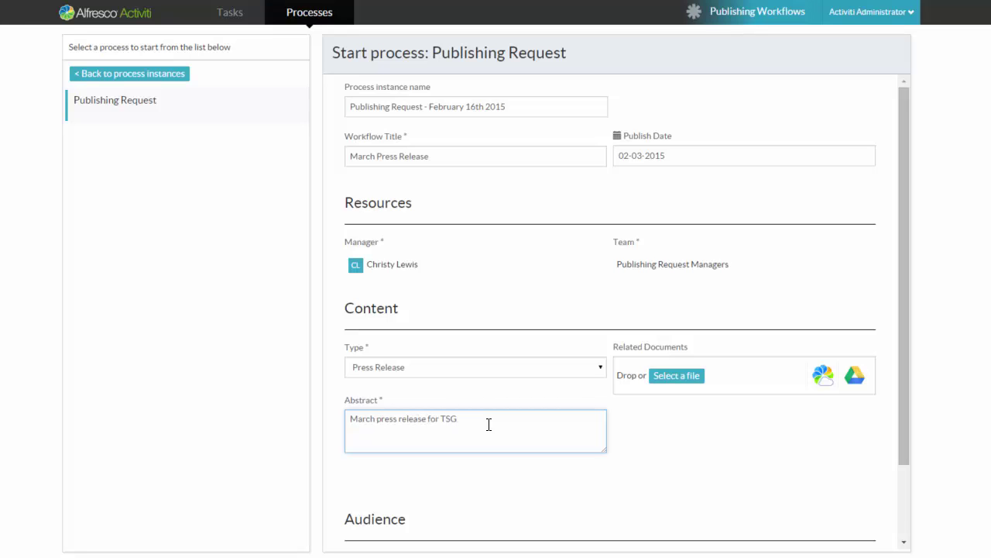
Attach TSG Logo - 2 color.jpg and TSG Press Release - March.pdf as related documents.
left_click(679, 379)
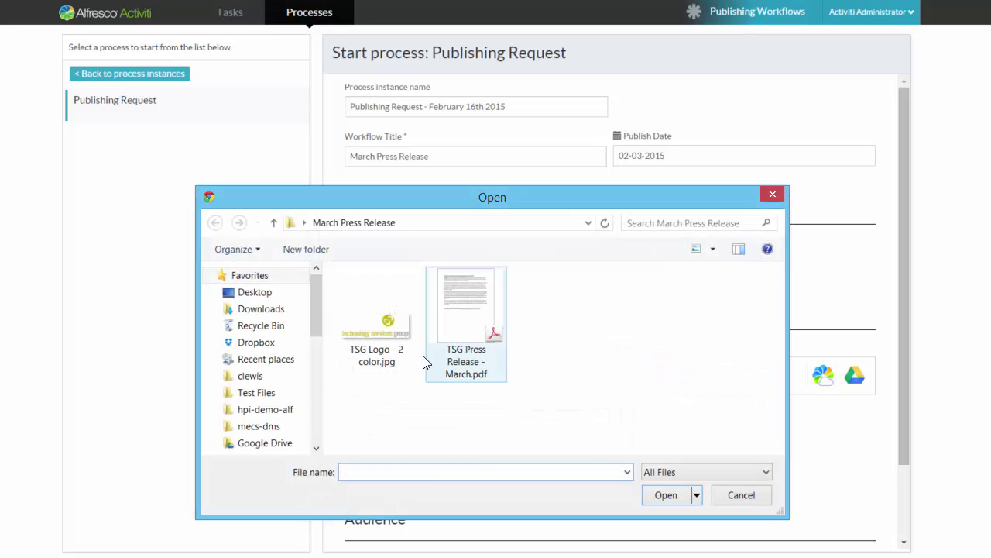
left_click(411, 347)
left_click(675, 495)
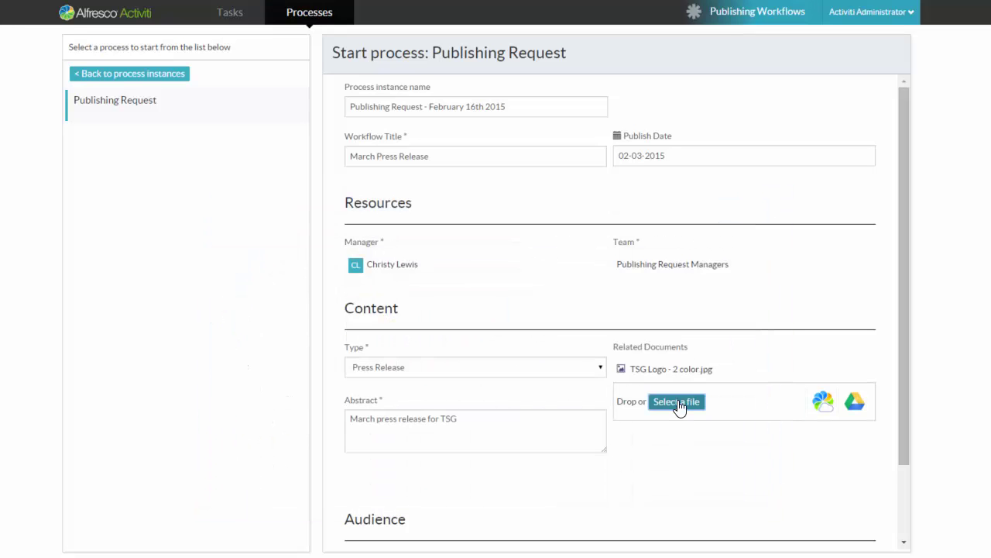
left_click(685, 405)
left_click(465, 332)
left_click(669, 497)
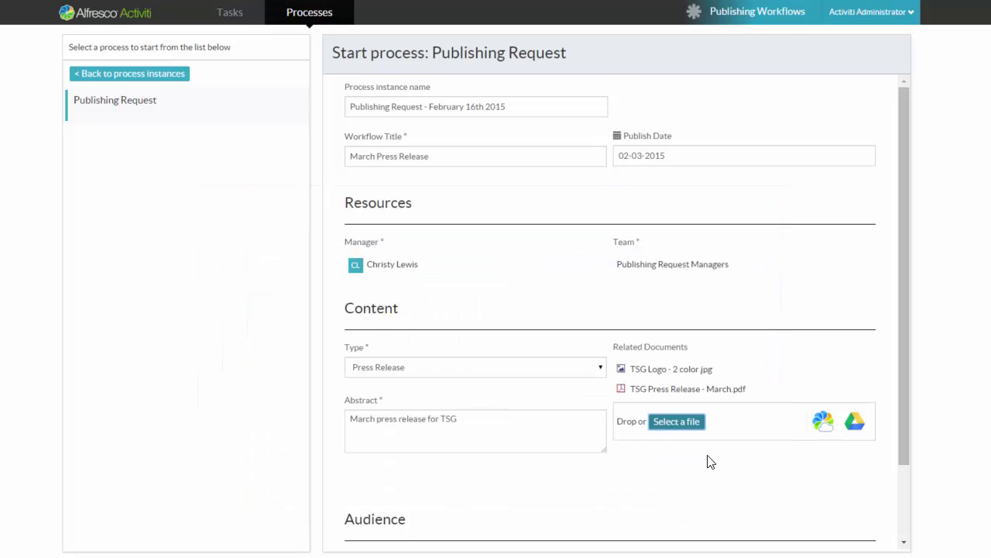
Set the audience visibility to Business Unit and choose Finance as the business unit.
scroll(711, 465, "down", 4)
scroll(701, 453, "up", 1)
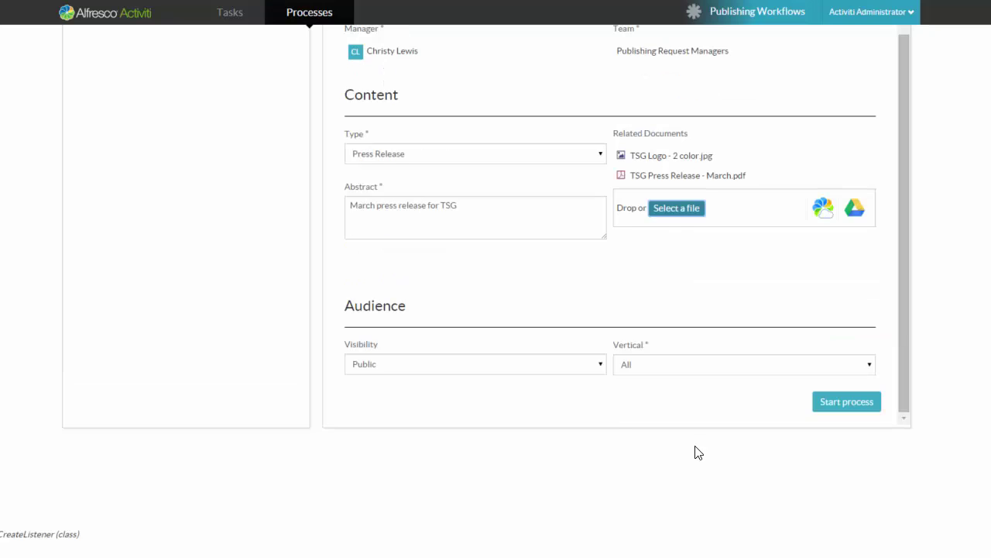
scroll(695, 453, "up", 1)
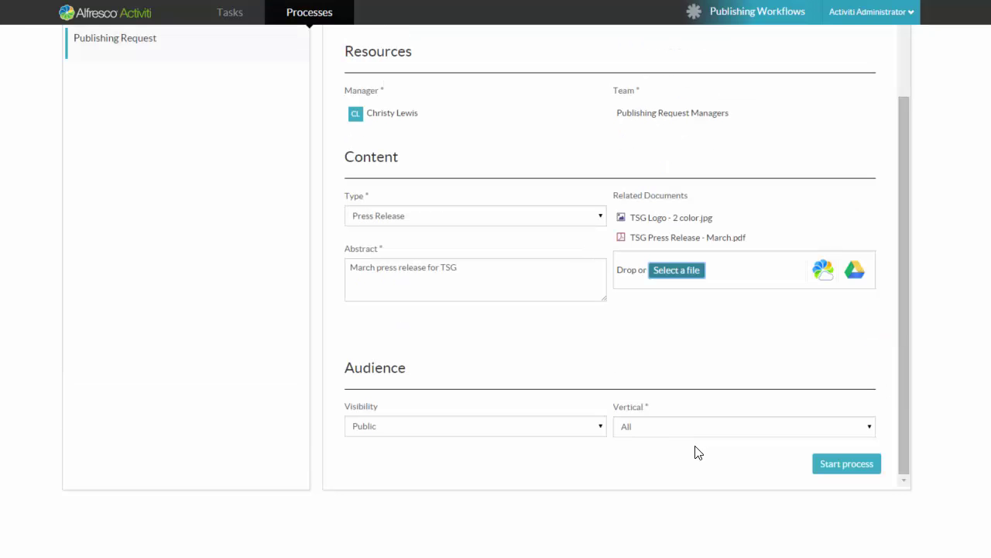
left_click(601, 432)
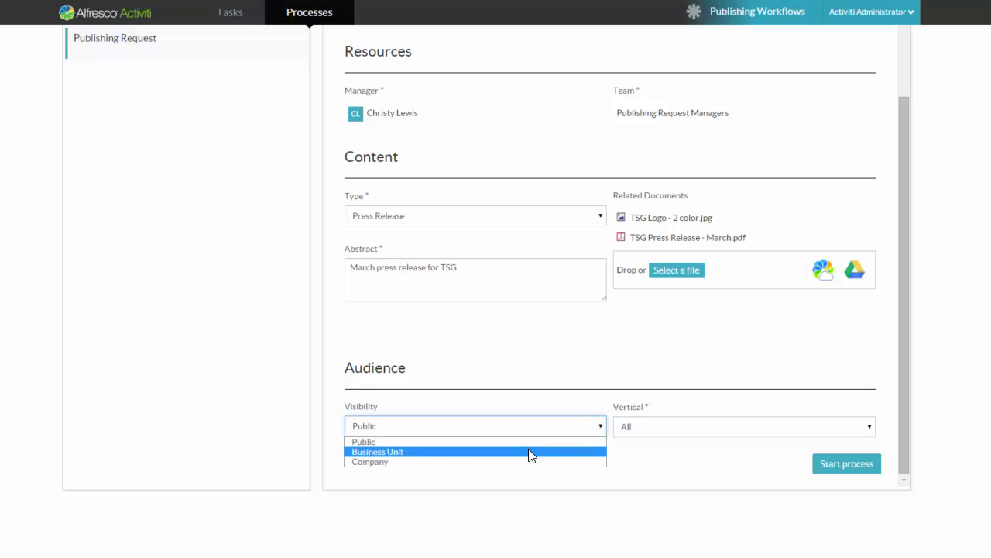
left_click(403, 453)
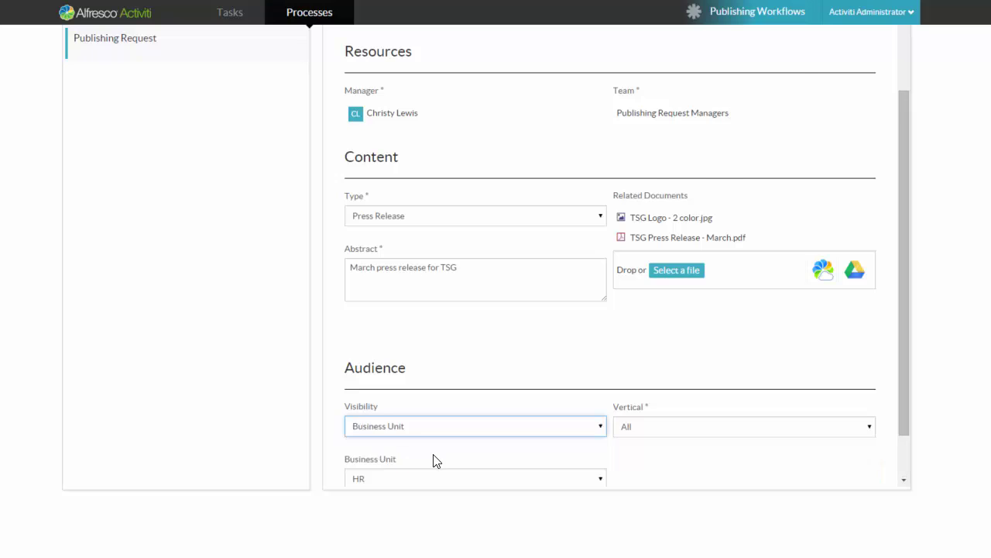
scroll(434, 460, "down", 1)
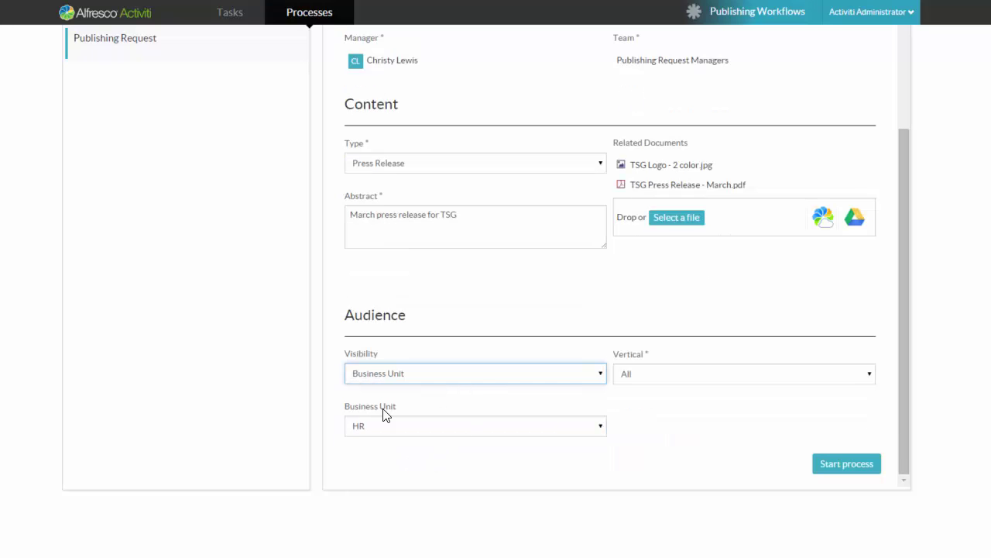
left_click(560, 431)
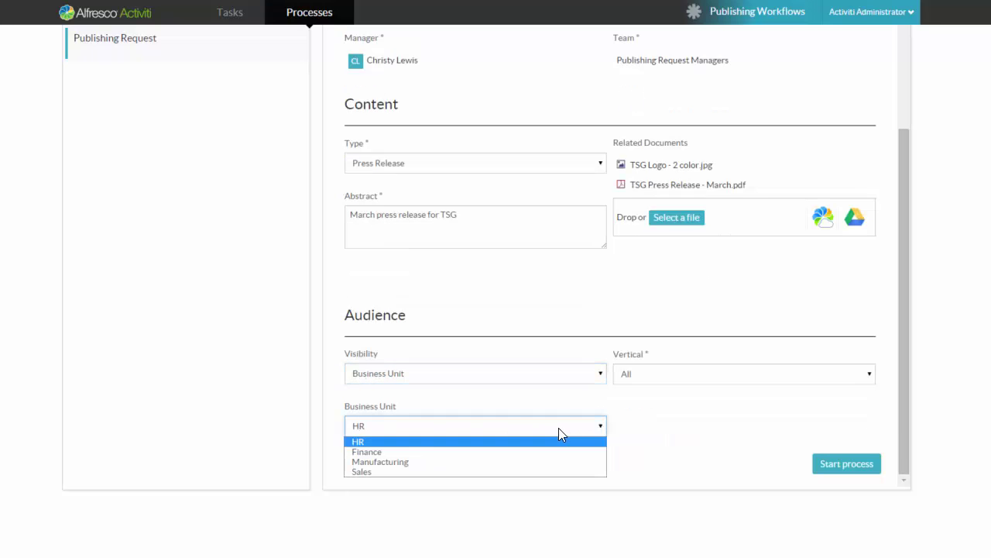
left_click(554, 453)
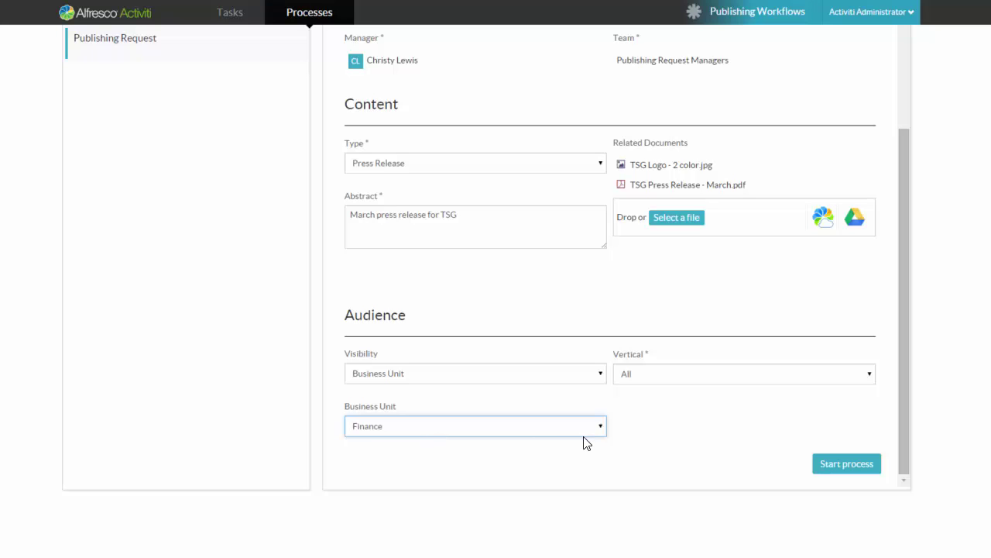
Start the Publishing Request process, view its process diagram and close the diagram.
left_click(835, 466)
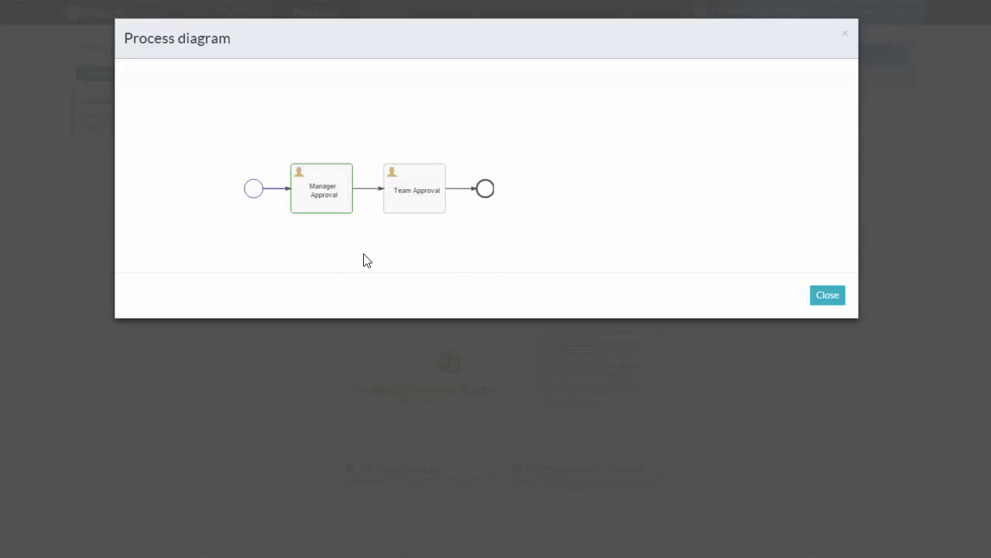
left_click(823, 299)
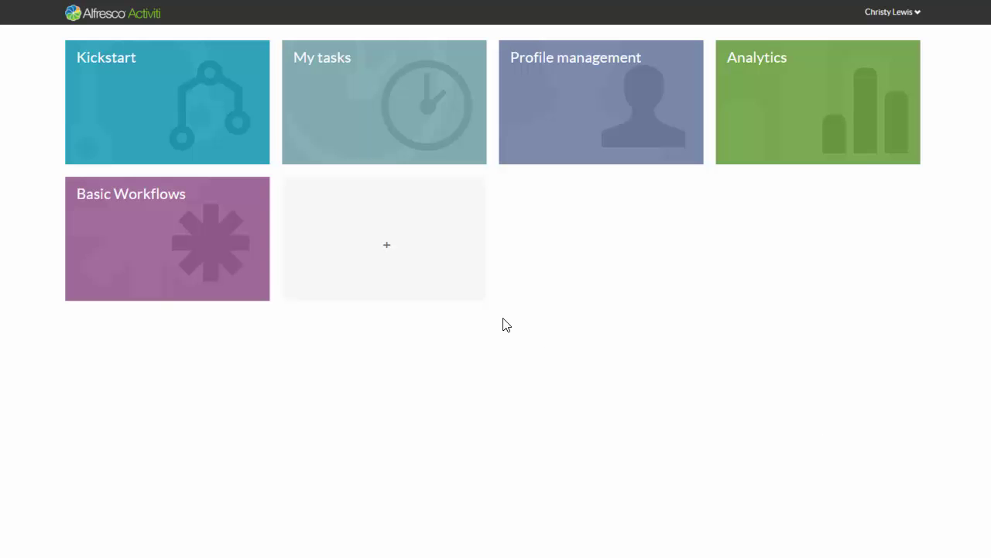
Deploy the Publishing Workflows app to the manager's landing page and open it.
left_click(392, 254)
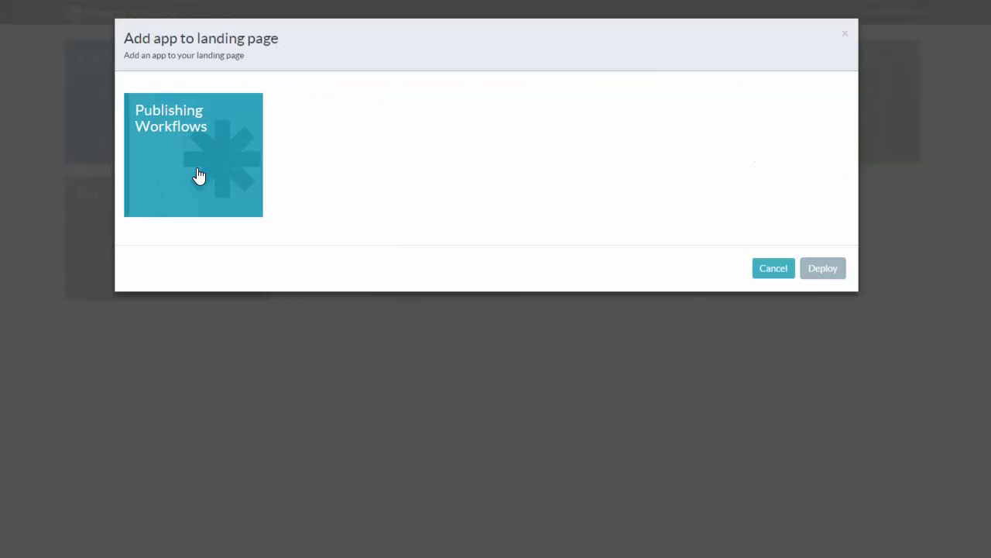
left_click(198, 175)
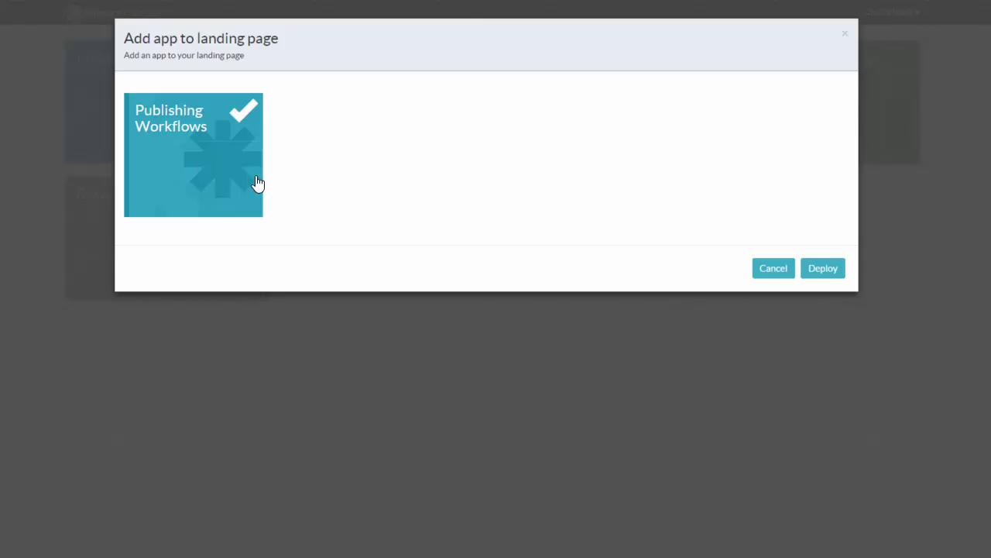
left_click(810, 277)
left_click(408, 250)
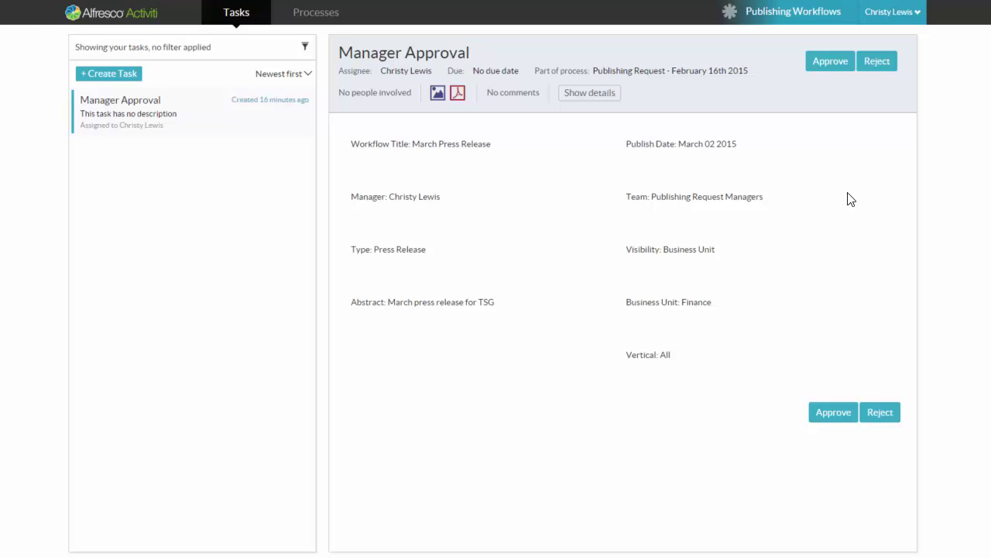
Review the related document TSG Press Release - March.pdf to its end, close it and approve the Manager Approval task.
left_click(438, 100)
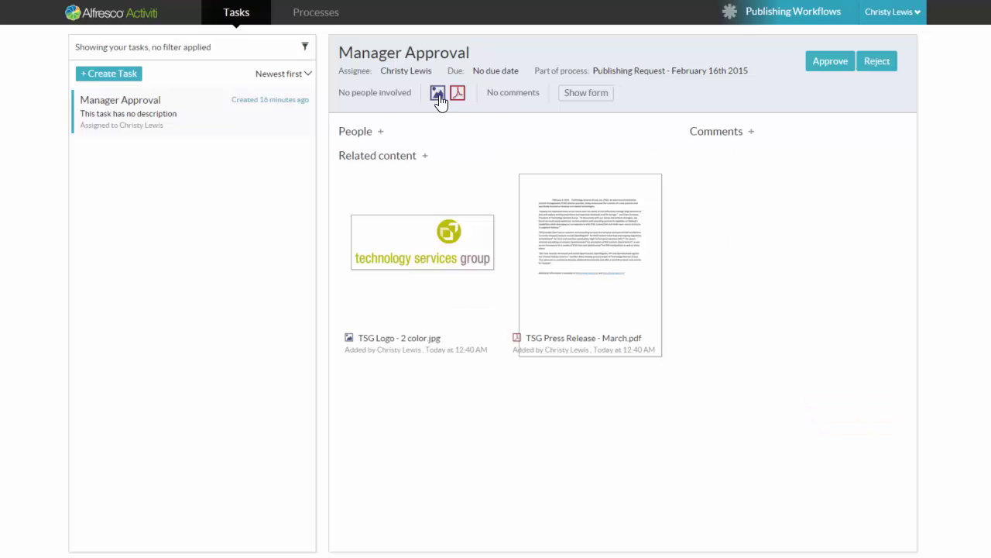
mouse_move(594, 209)
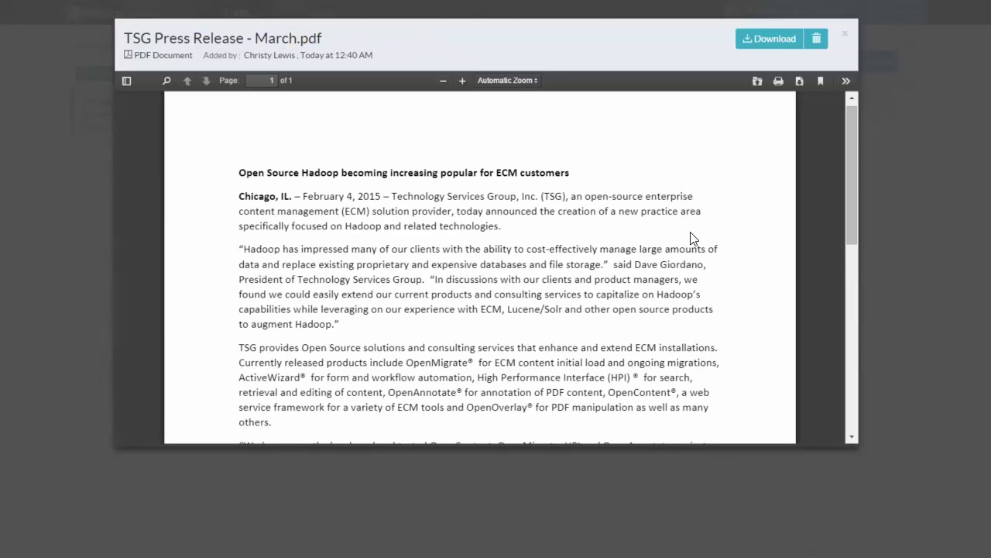
scroll(693, 239, "down", 5)
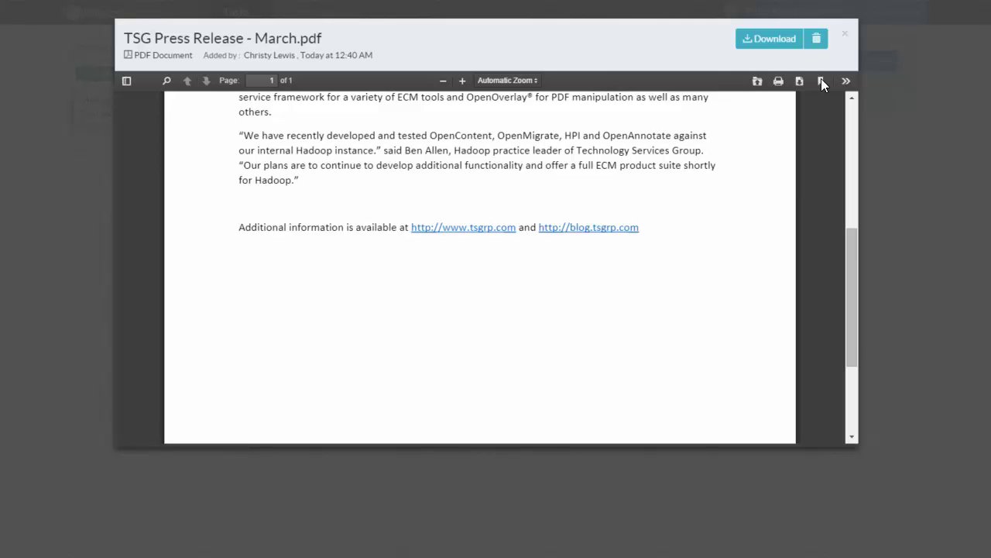
left_click(843, 35)
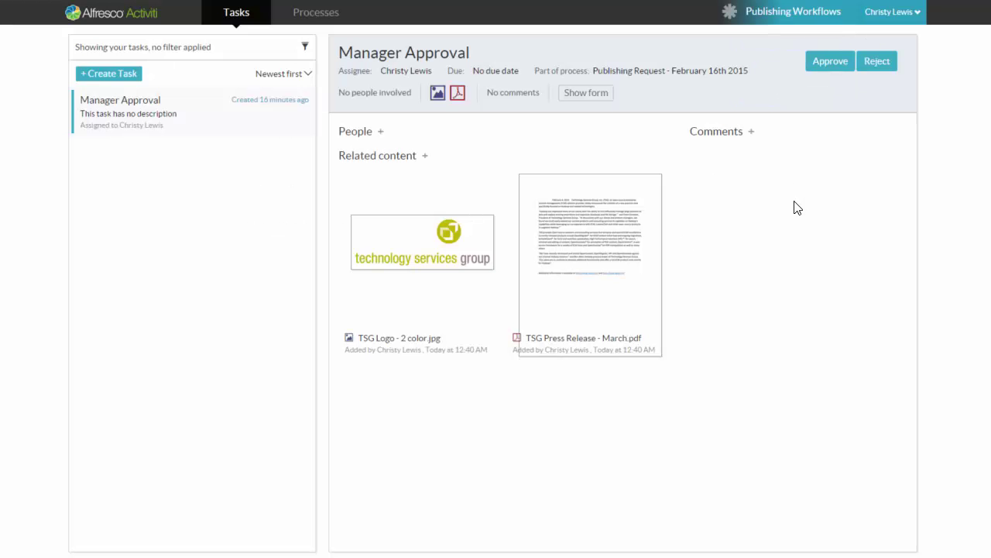
left_click(831, 69)
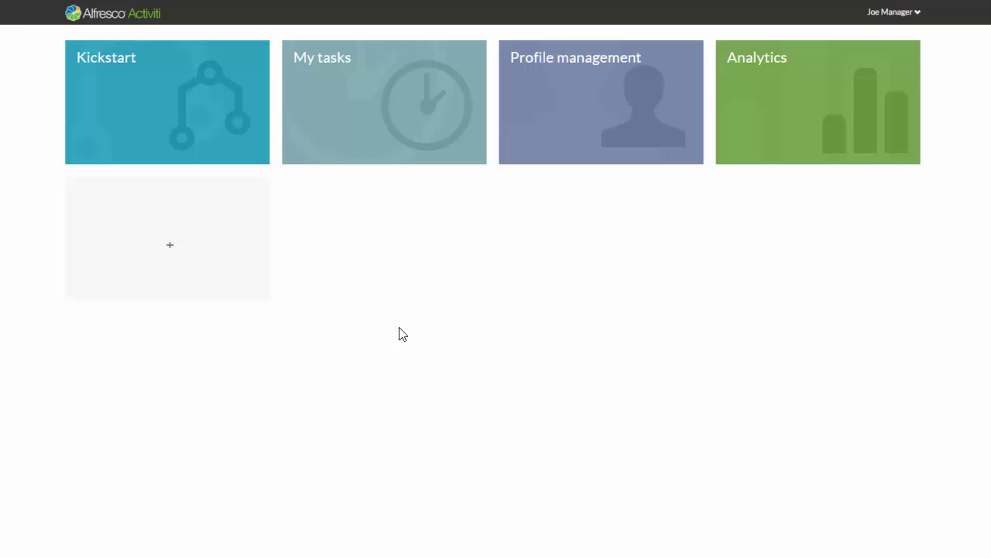
Add the Publishing Workflows app to the team approver's landing page, leaving out Basic Workflows.
left_click(177, 247)
left_click(177, 159)
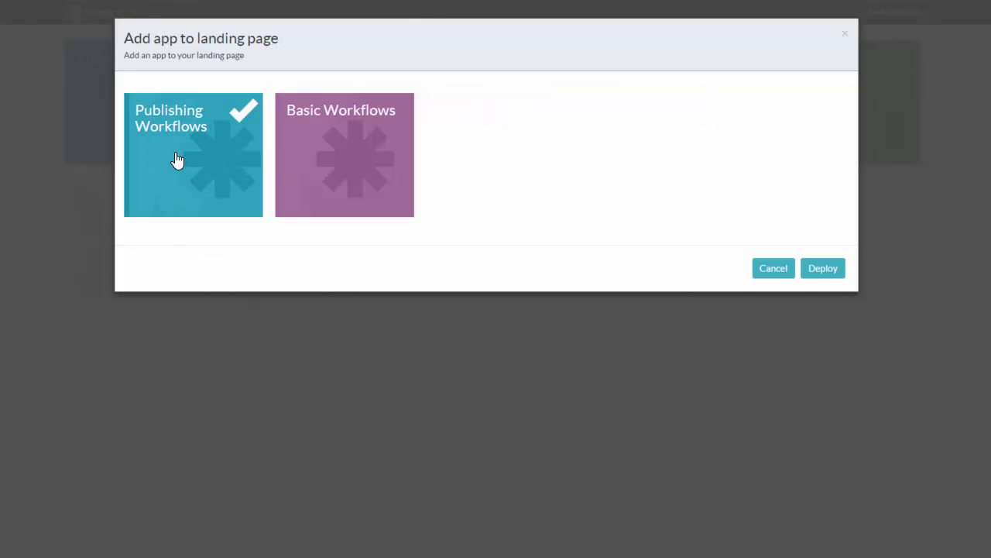
left_click(831, 268)
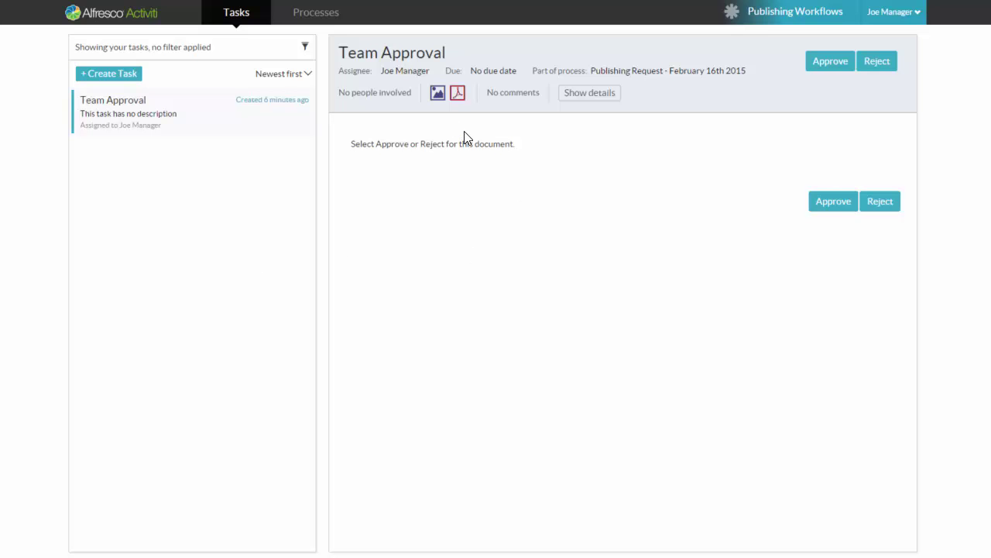
View the related content of the Team Approval task and approve the task.
left_click(436, 94)
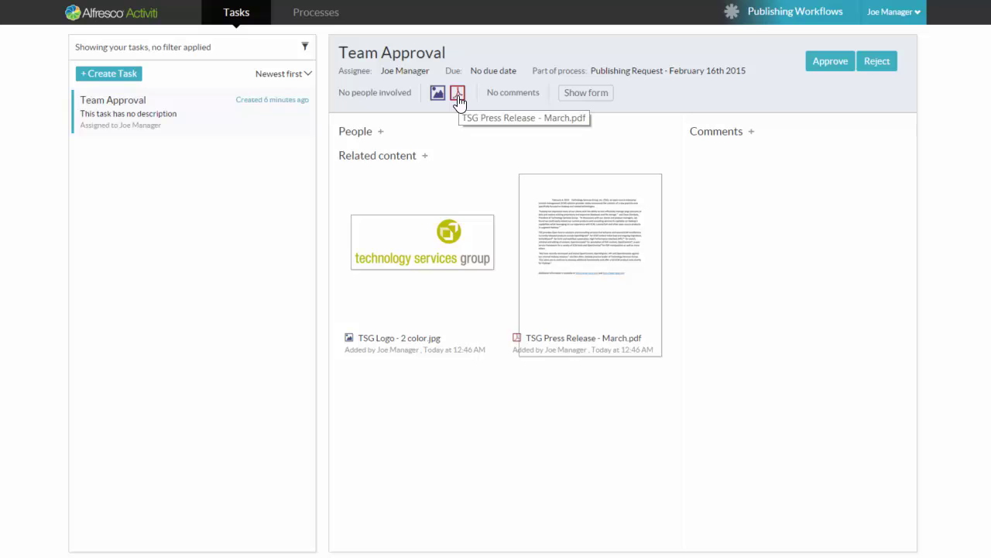
left_click(457, 94)
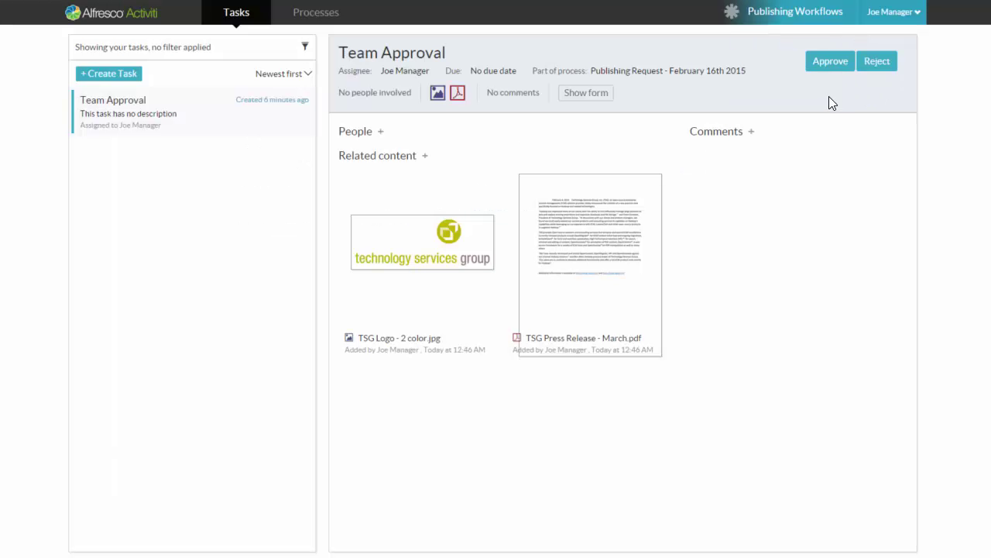
left_click(828, 68)
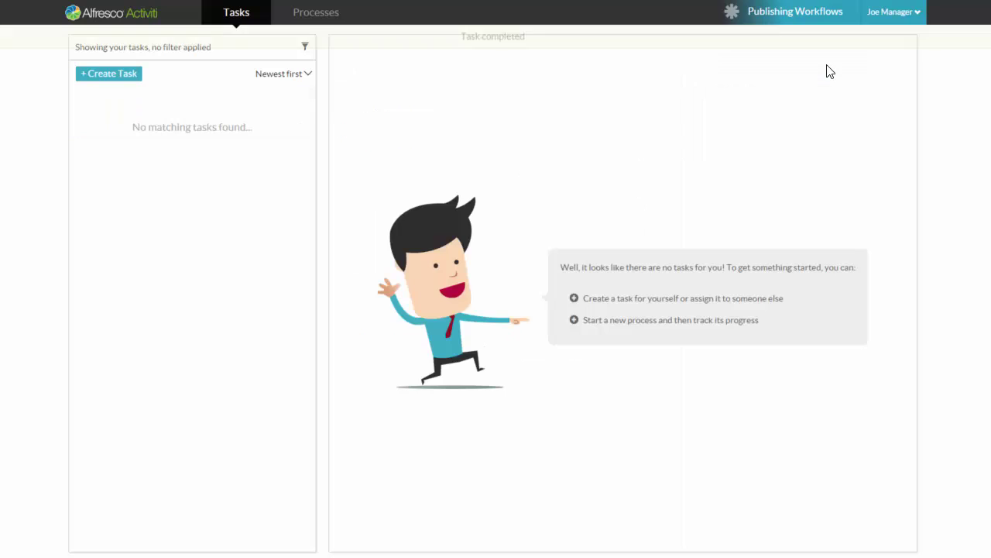